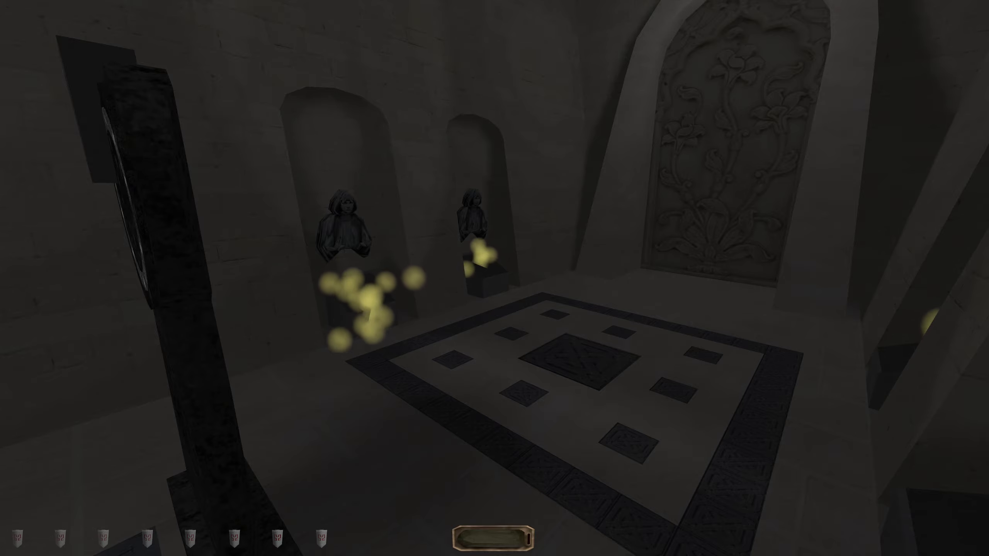
# Walk out of the shrine, switch to the compass, and descend the stairwell past the torch
pyautogui.press('w')
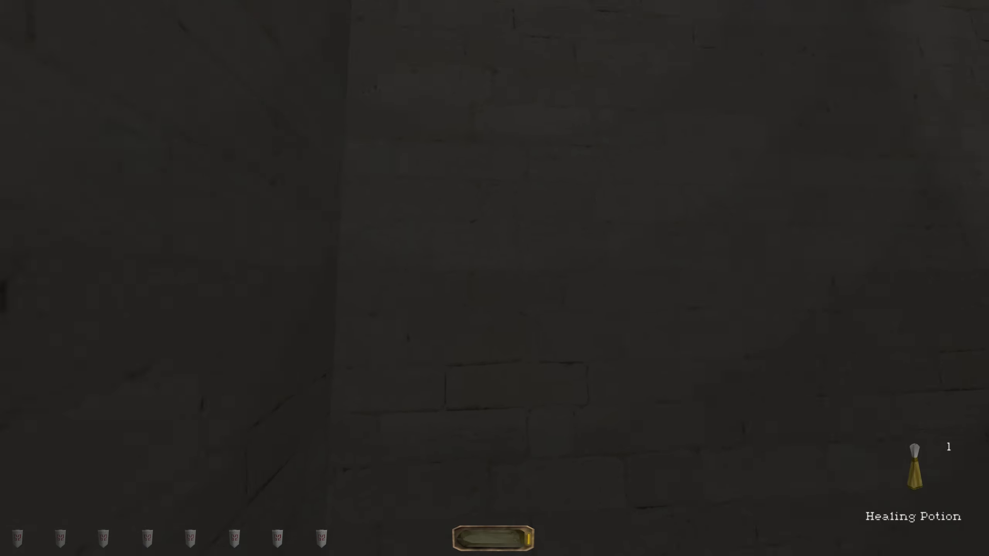
pyautogui.press('w')
pyautogui.press(']')
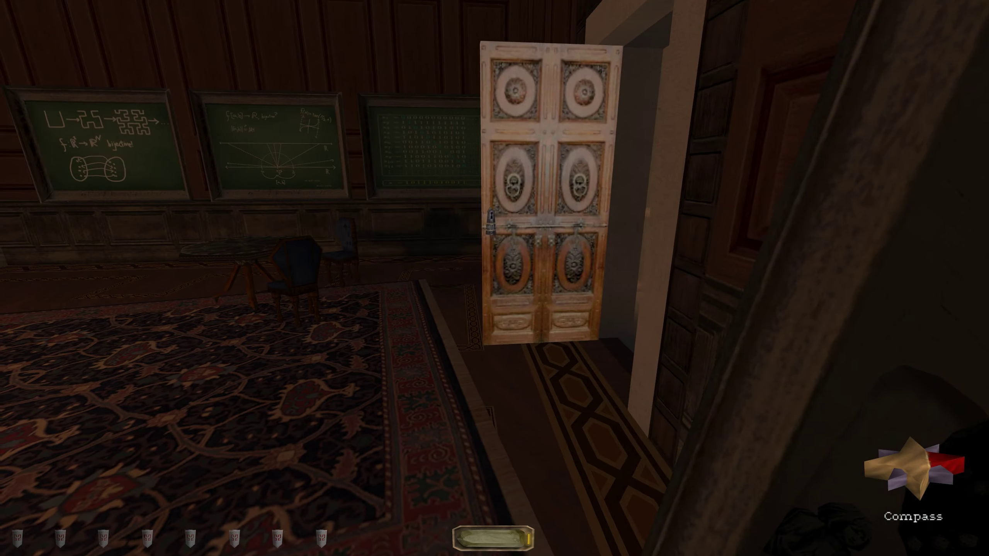
pyautogui.press('w')
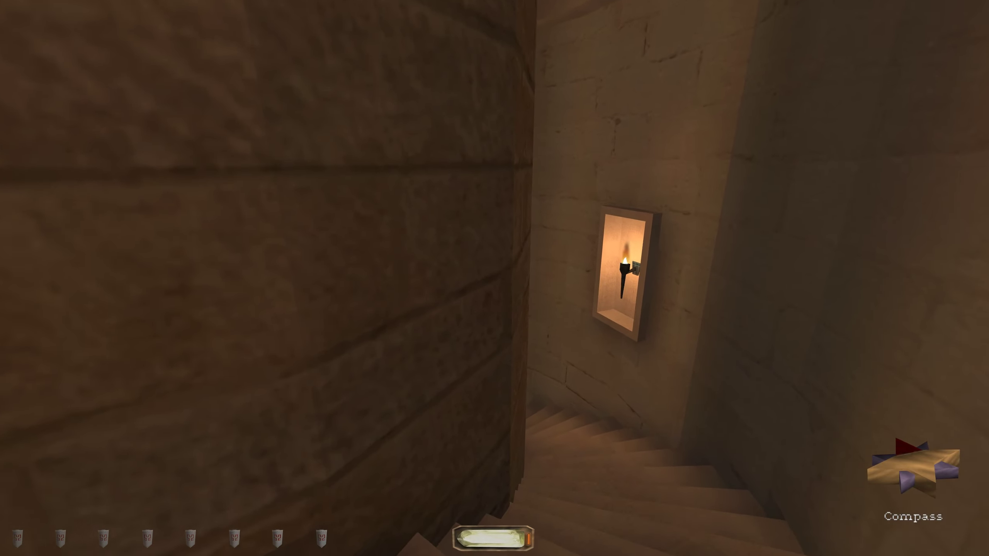
pyautogui.press('w')
pyautogui.press('w')
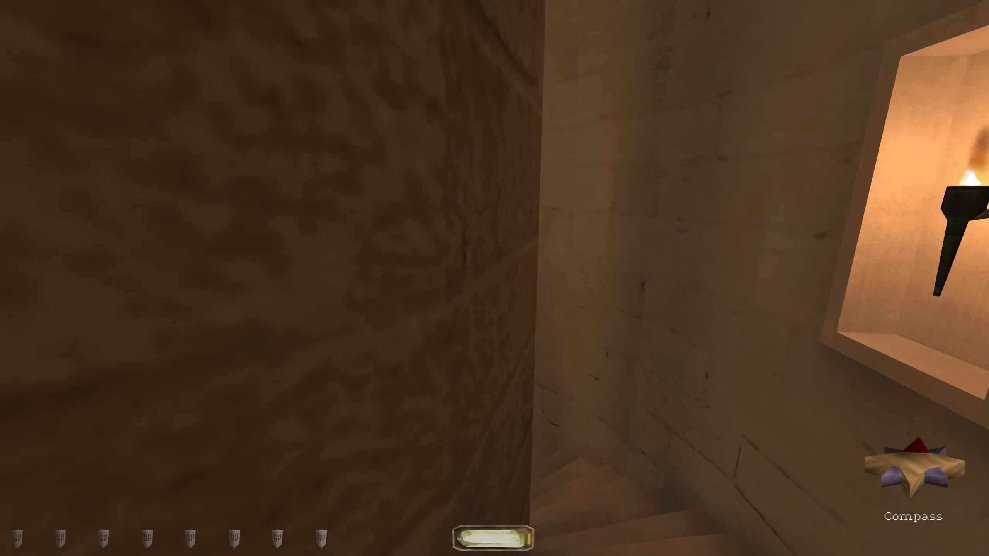
pyautogui.press('w')
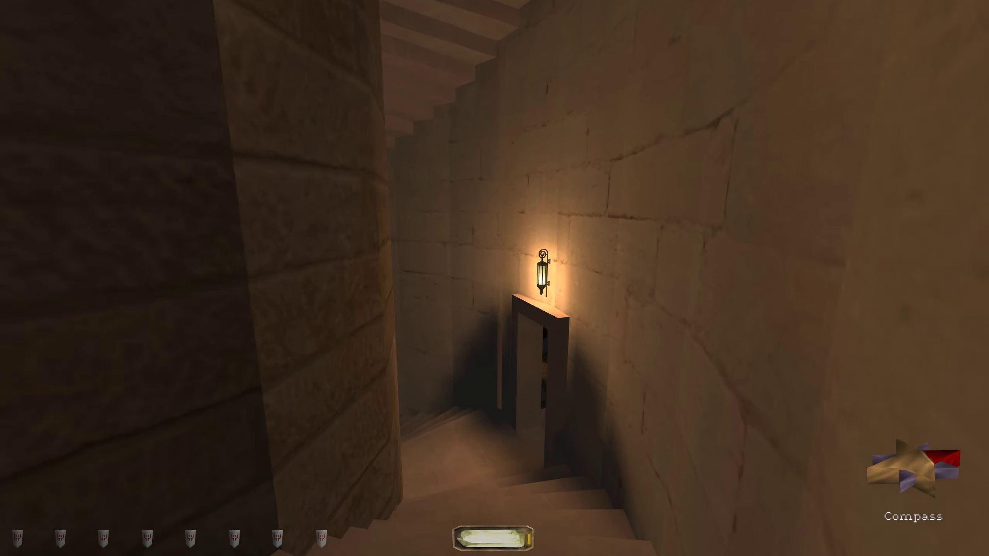
# Enter the arched corridor and look over the stained-glass windows, benches and barred gate
pyautogui.press('w')
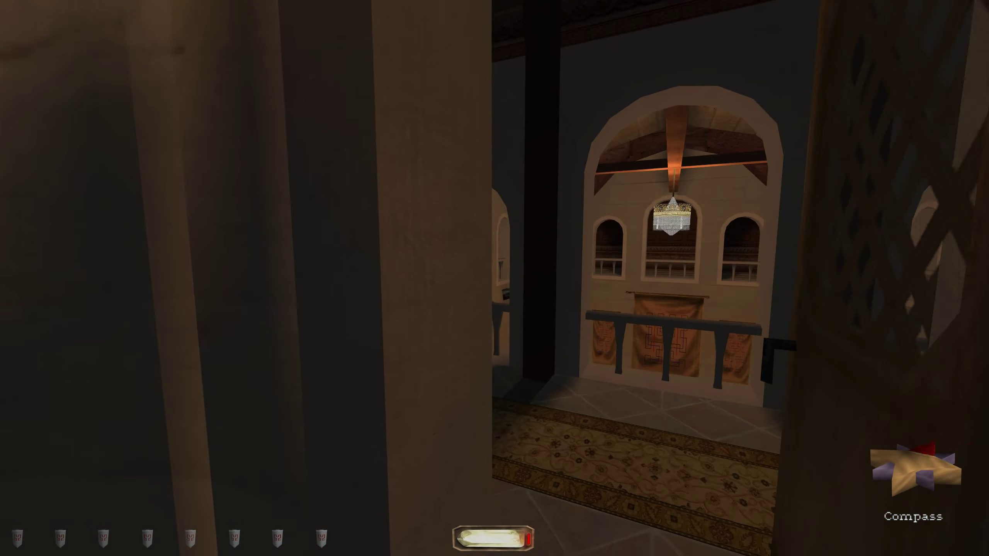
pyautogui.press('w')
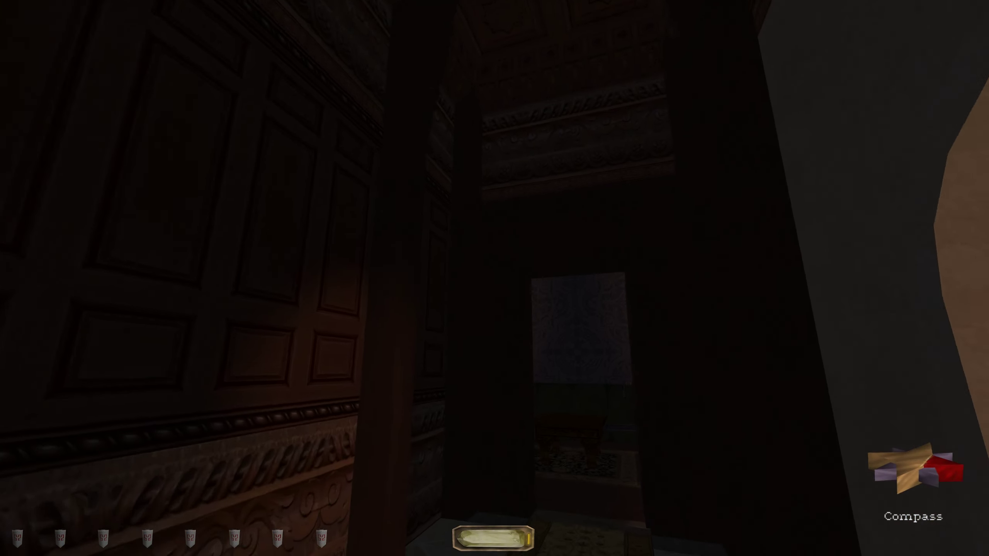
pyautogui.press('w')
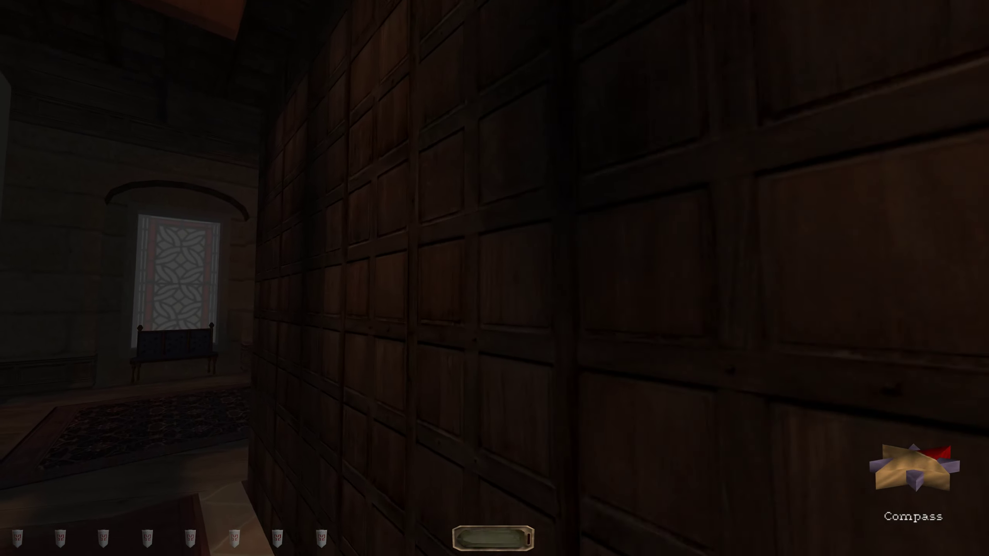
pyautogui.press('w')
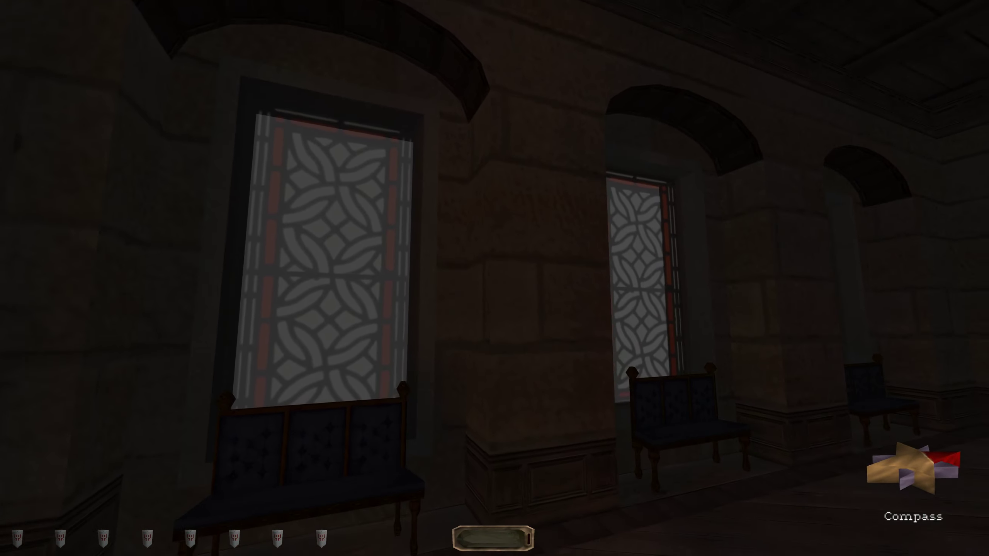
pyautogui.press('w')
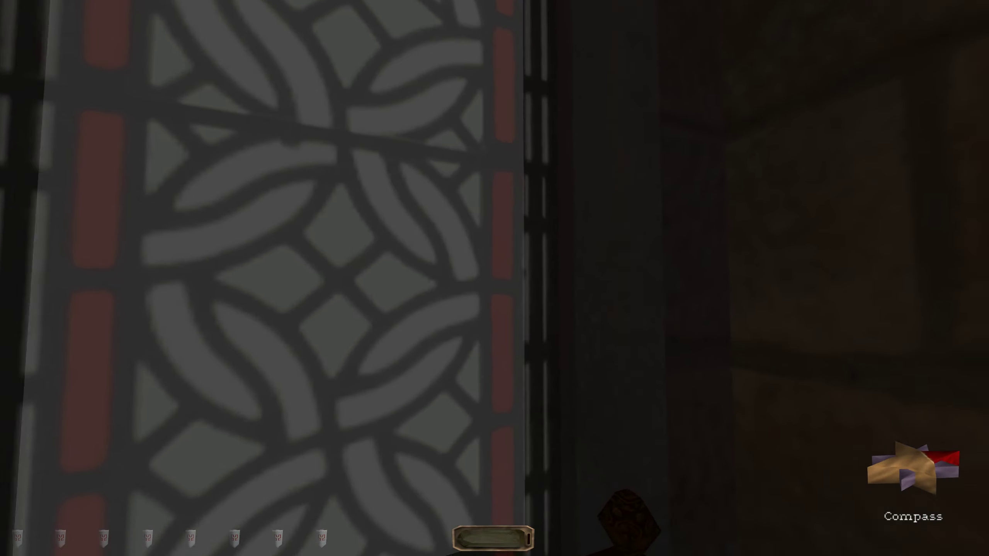
pyautogui.press('w')
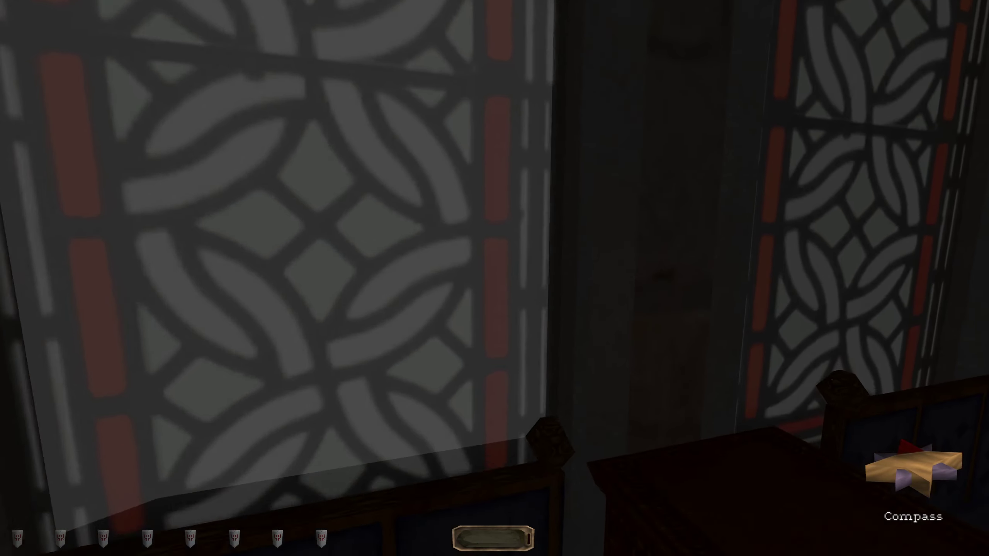
pyautogui.press('w')
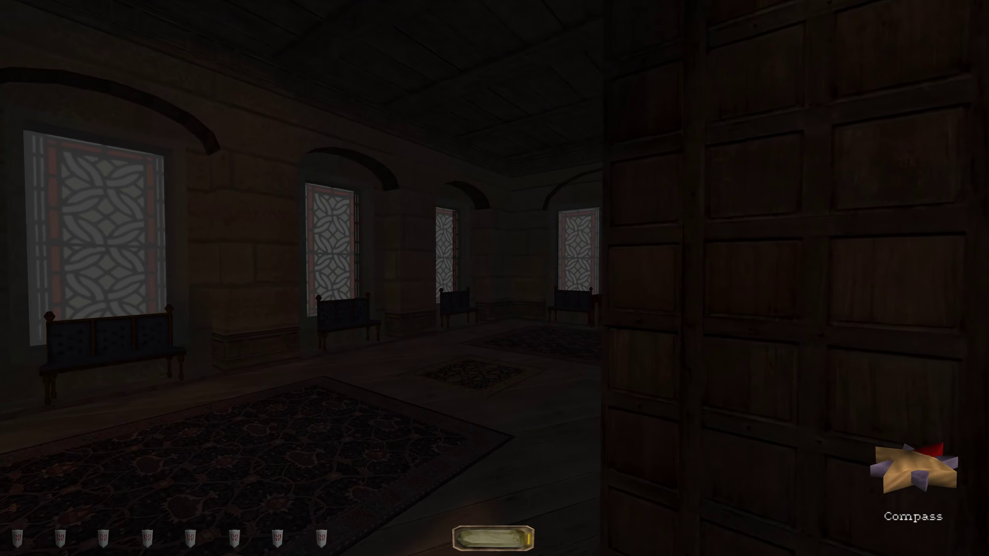
pyautogui.press('a')
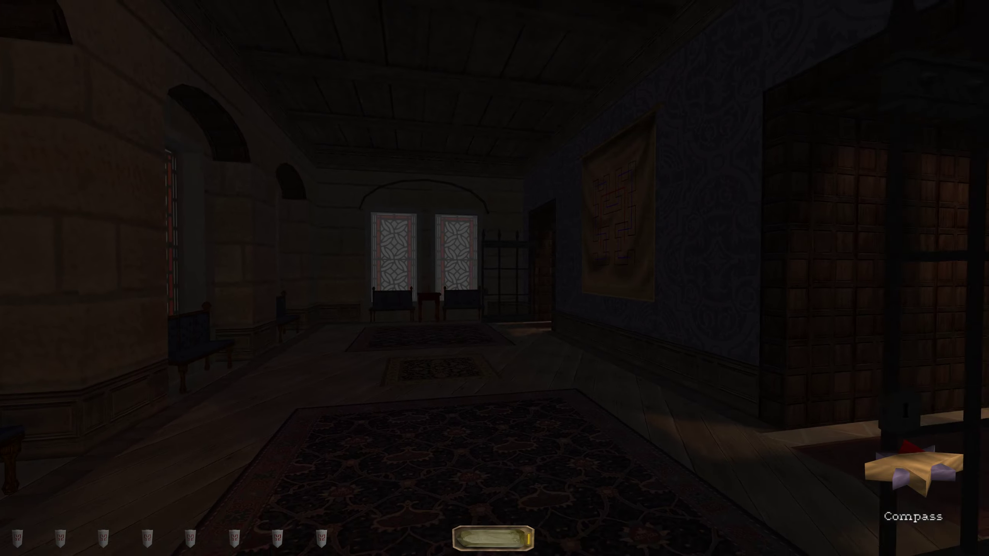
# Pick up the five statuettes from the side tables by the stone pillar
pyautogui.press('d')
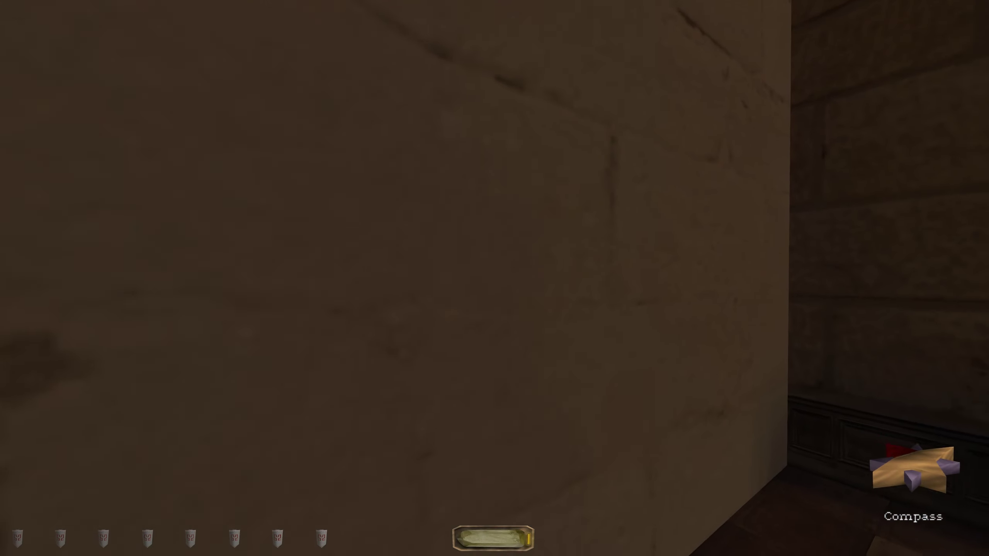
pyautogui.rightClick(495, 278)
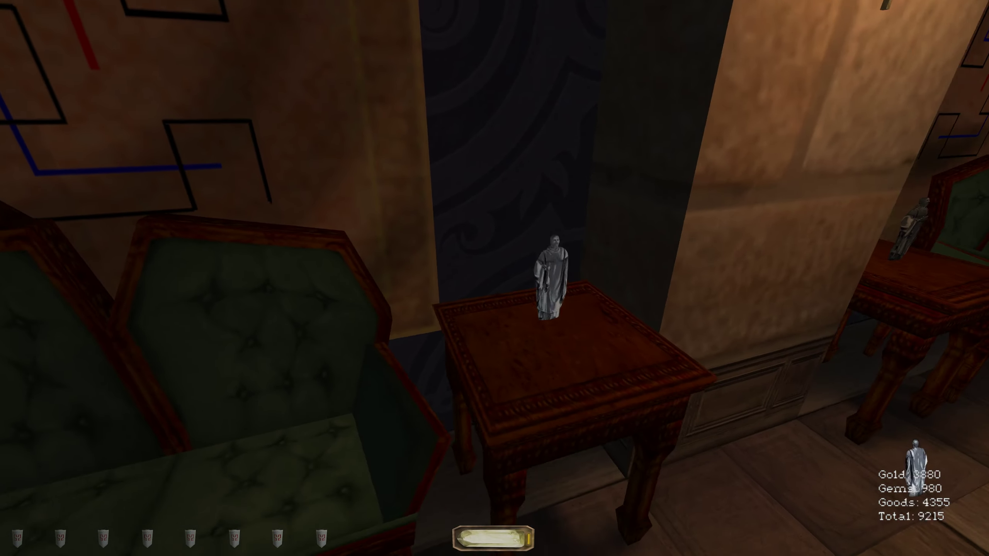
pyautogui.rightClick(494, 278)
pyautogui.rightClick(495, 279)
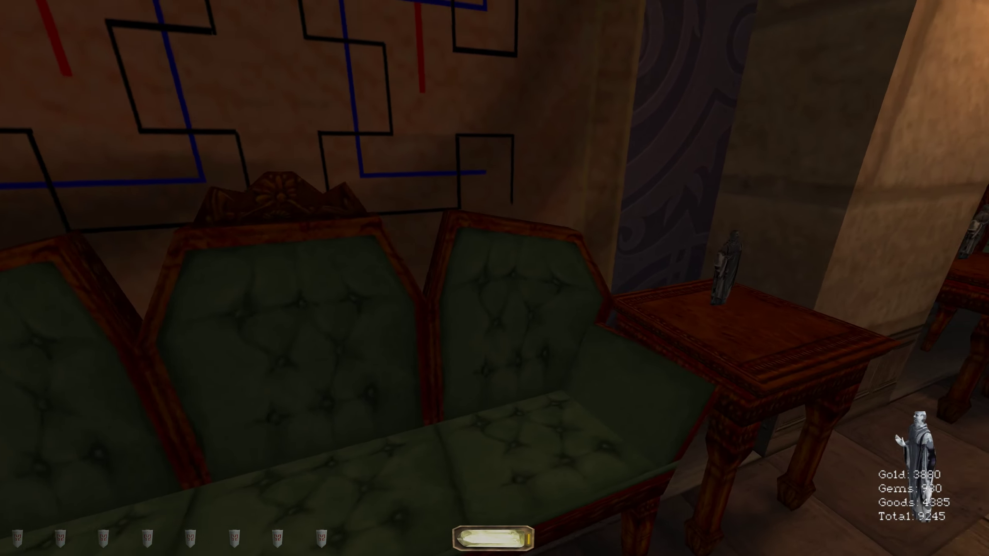
pyautogui.rightClick(495, 278)
pyautogui.rightClick(494, 278)
pyautogui.press('w')
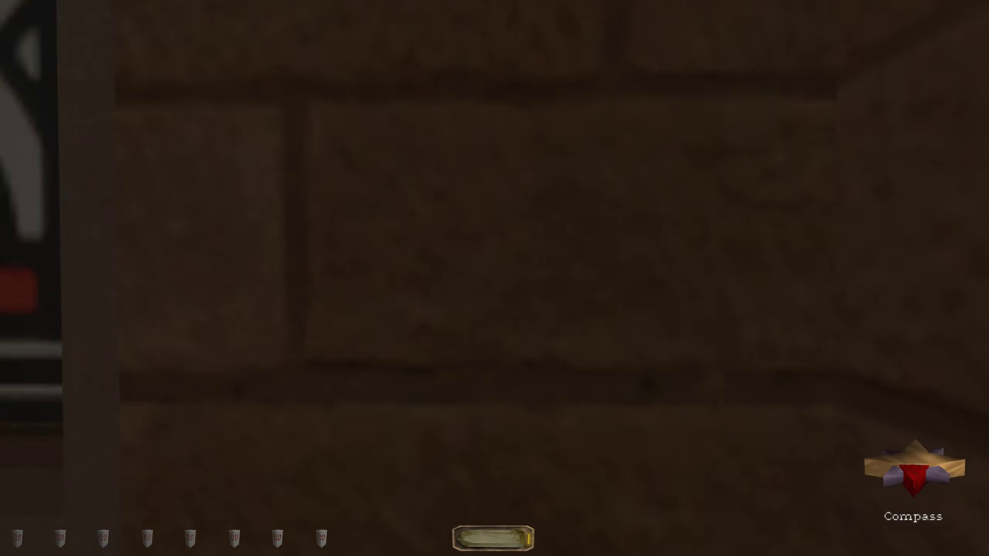
# Inspect the stained-glass windows and grab the loot near the sofa, reaching 9390 total
pyautogui.press('a')
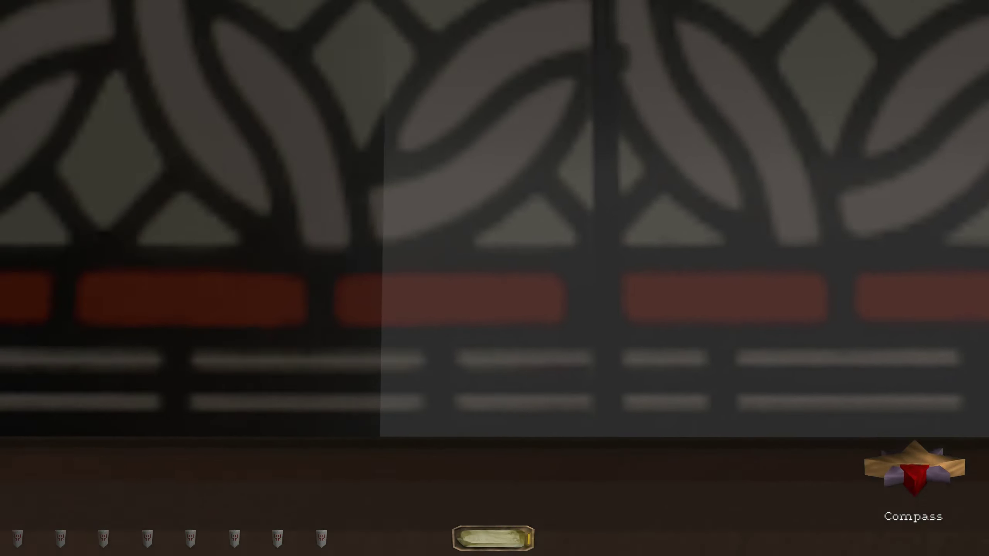
pyautogui.press('s')
pyautogui.press('w')
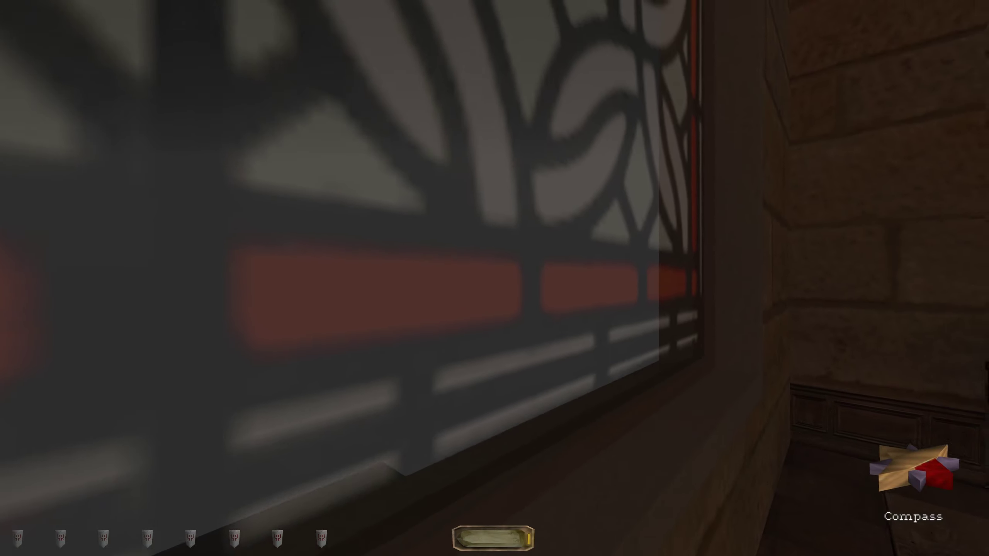
pyautogui.press('Right')
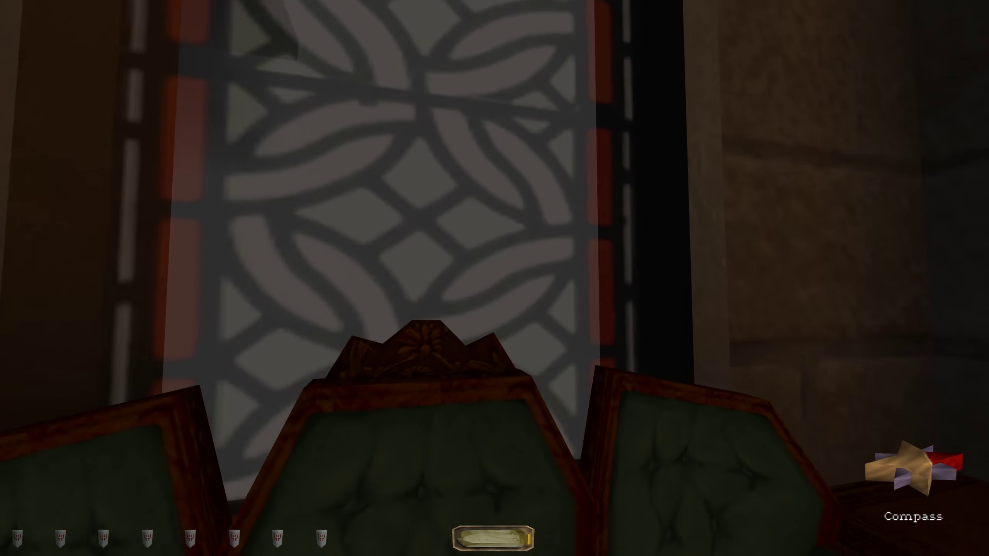
pyautogui.press('Right')
pyautogui.press(']')
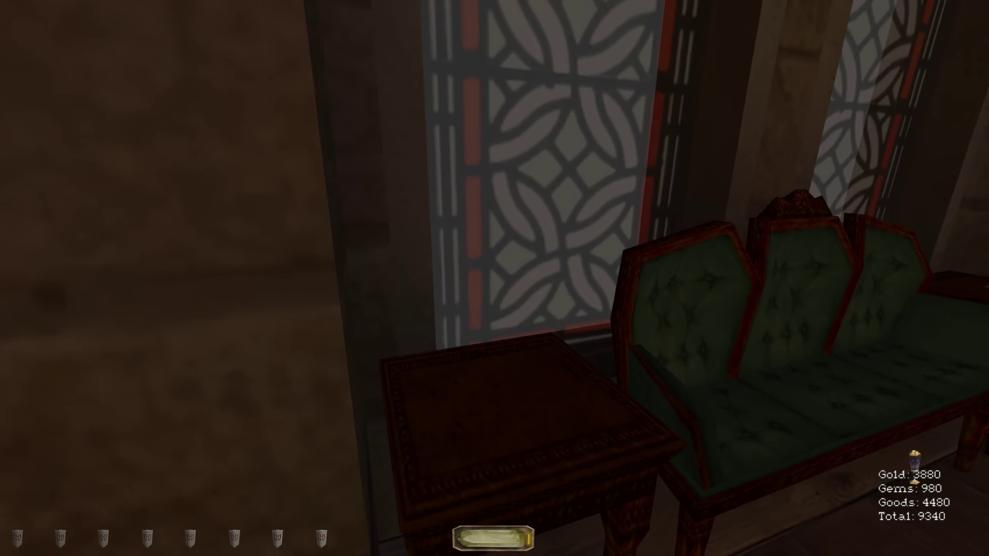
pyautogui.press('Right')
# Move past the sofa and green chairs, glance up at the arched windows, then face the long hallway
pyautogui.press('Left')
pyautogui.press('w')
pyautogui.press('Left')
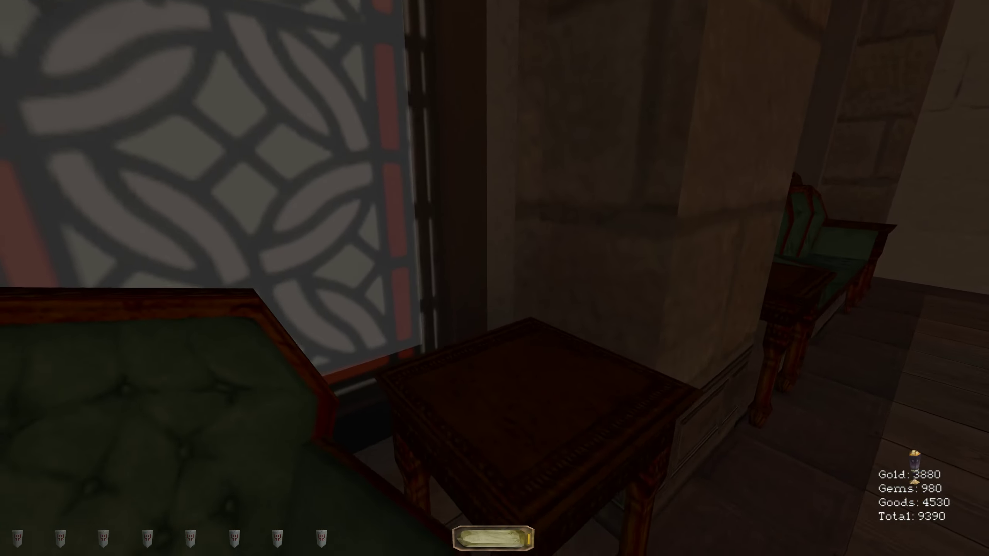
pyautogui.press('Right')
pyautogui.press('w')
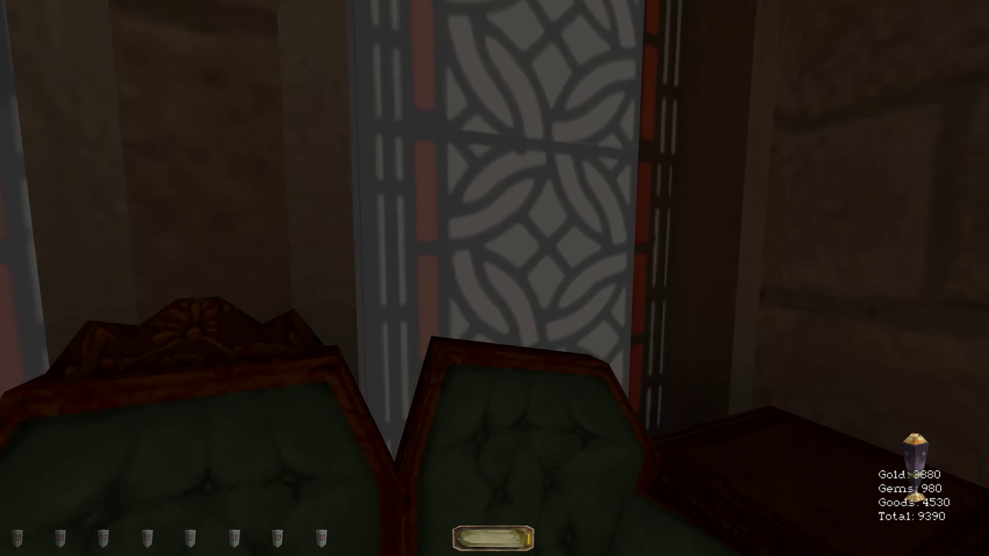
pyautogui.press('Right')
pyautogui.press(']')
pyautogui.press('pageup')
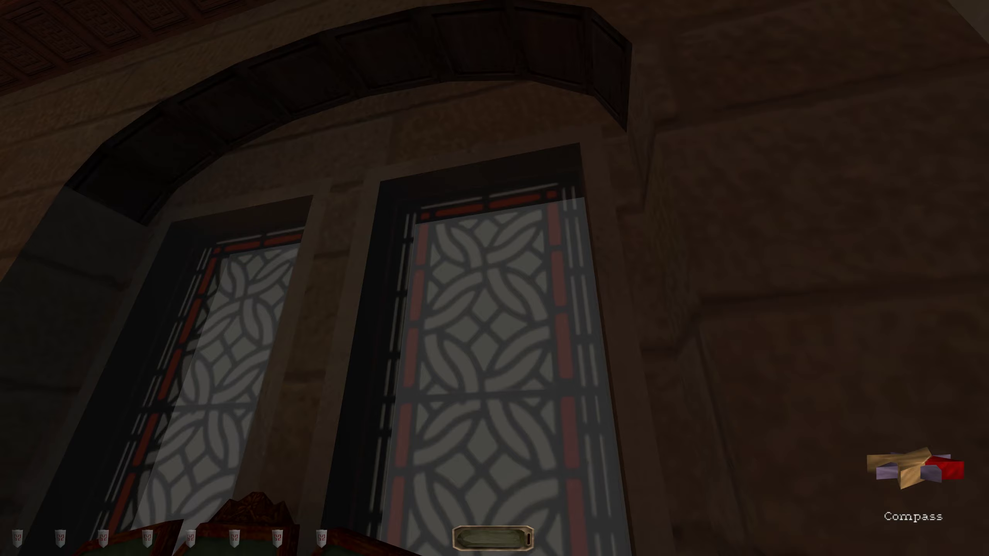
pyautogui.press('Right')
pyautogui.press('End')
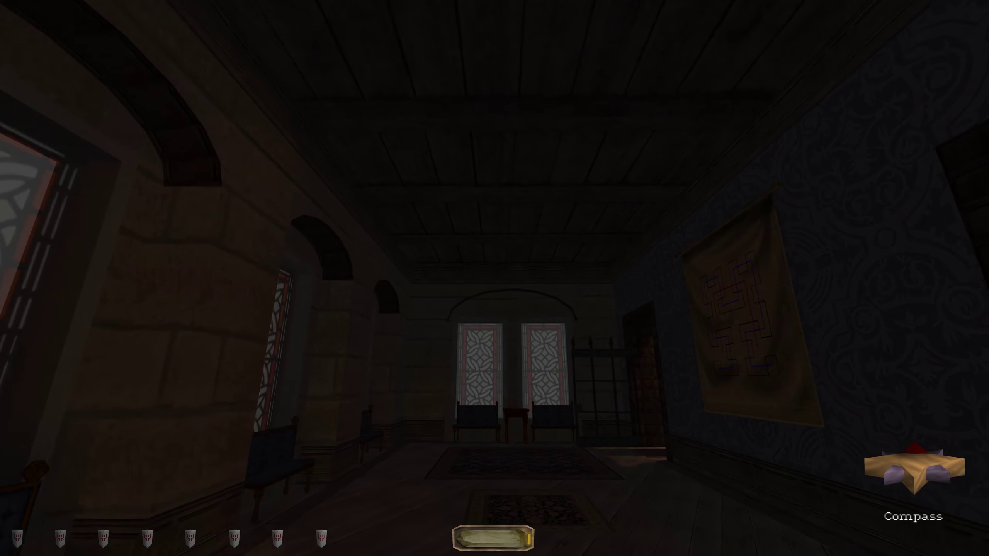
# Walk down the hallway toward the red room, cycling to the LimeAway bottle and back to the Compass
pyautogui.press('Right')
pyautogui.press('w')
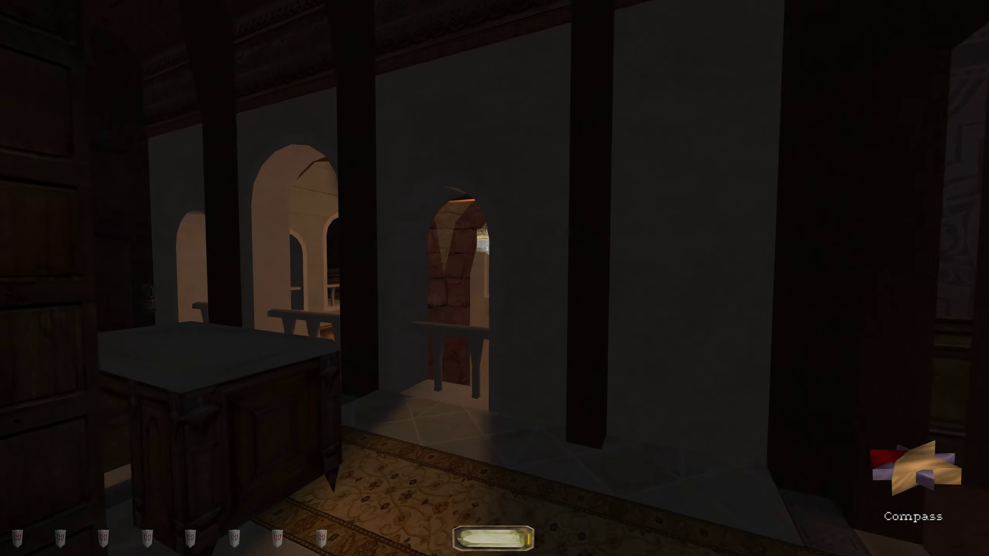
pyautogui.press('Left')
pyautogui.press('w')
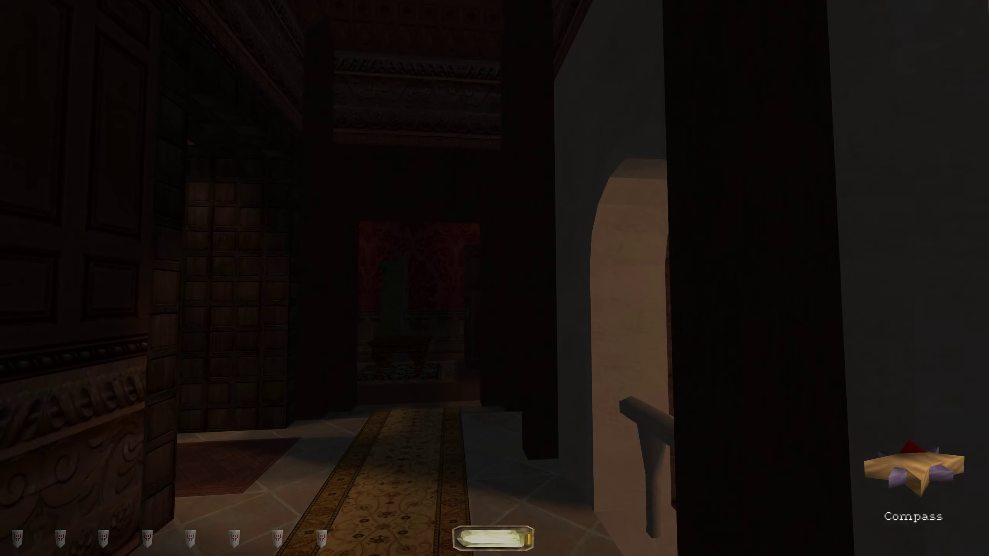
pyautogui.press('w')
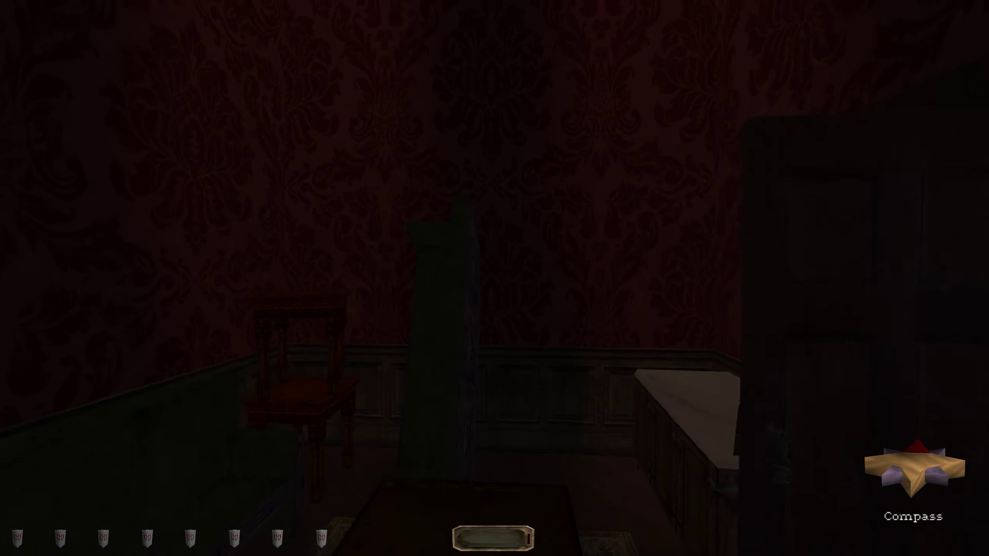
pyautogui.press('Right')
pyautogui.press(']')
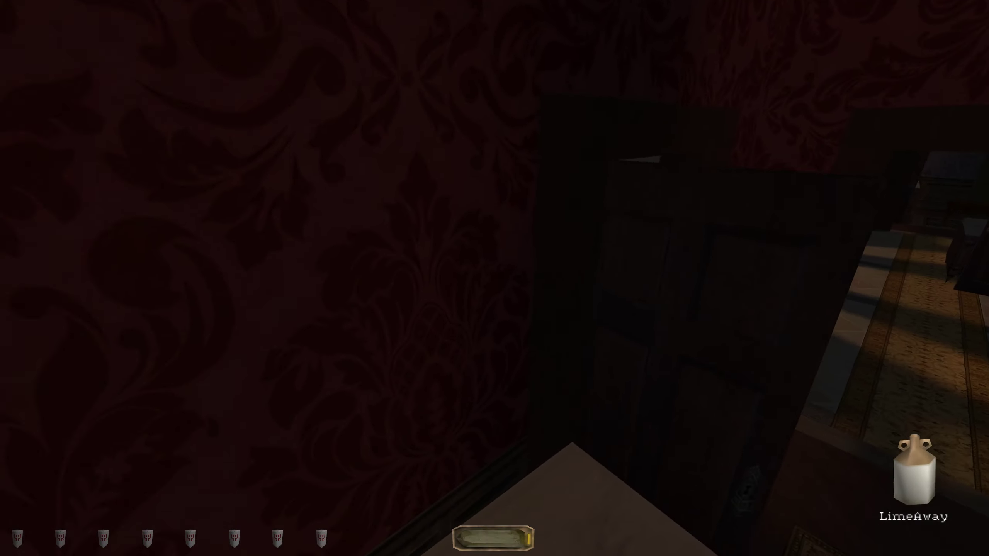
pyautogui.press('[')
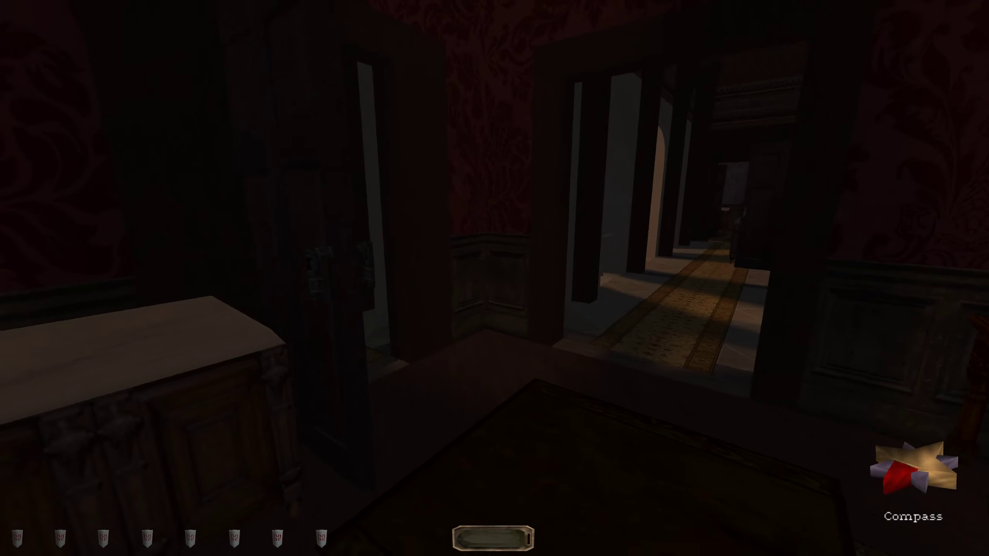
# Follow the carpeted corridor and stone passage into the dark red-wallpapered corridor
pyautogui.press('w')
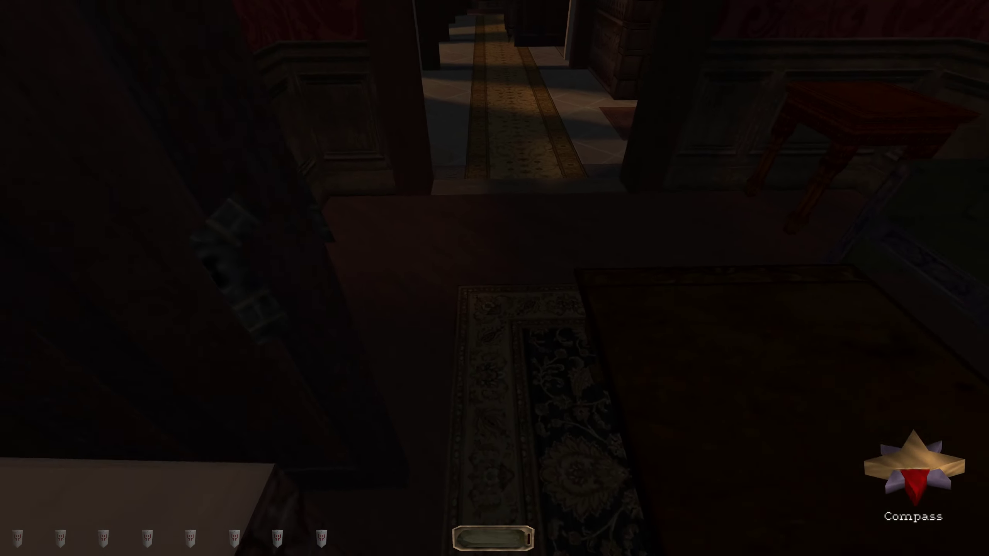
pyautogui.press('w')
pyautogui.press('w')
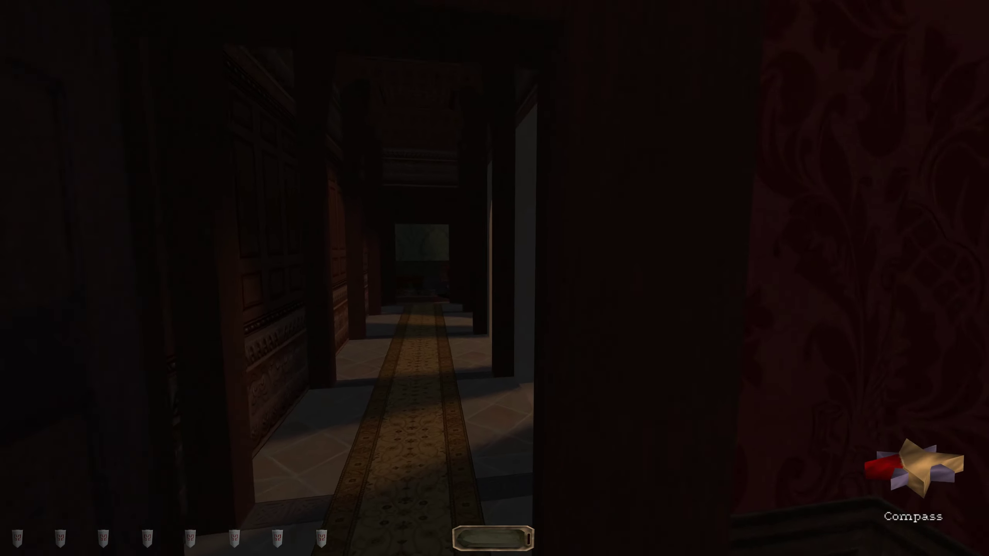
pyautogui.press('w')
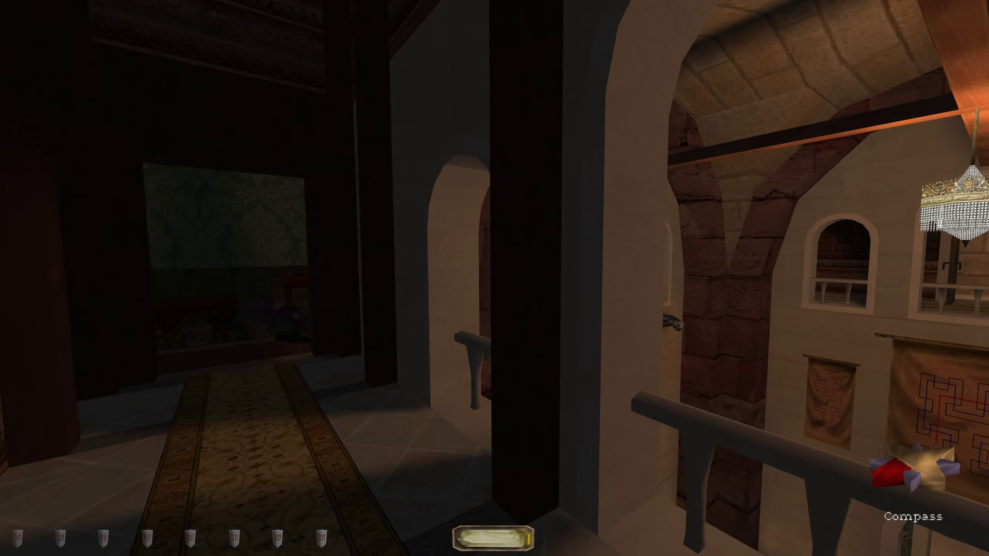
pyautogui.press('w')
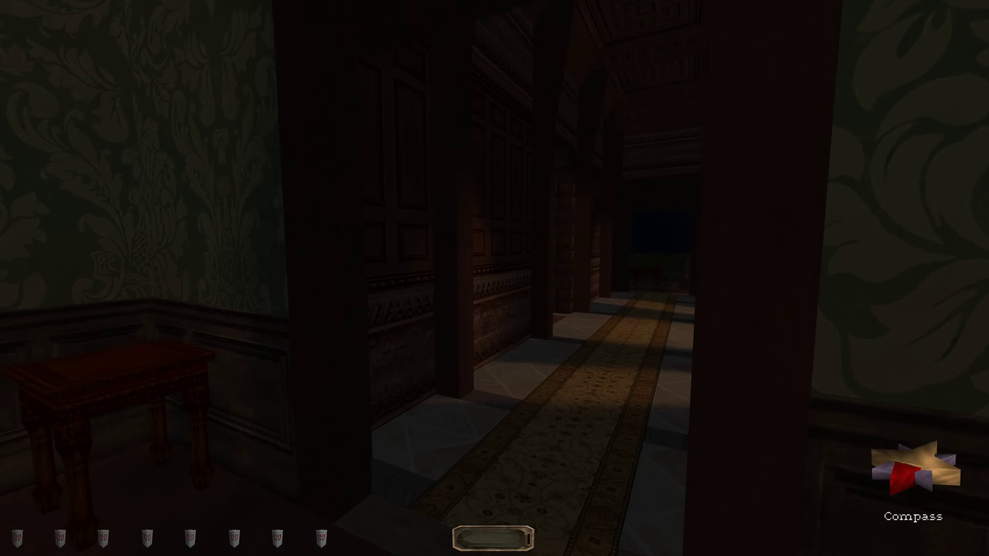
pyautogui.press('w')
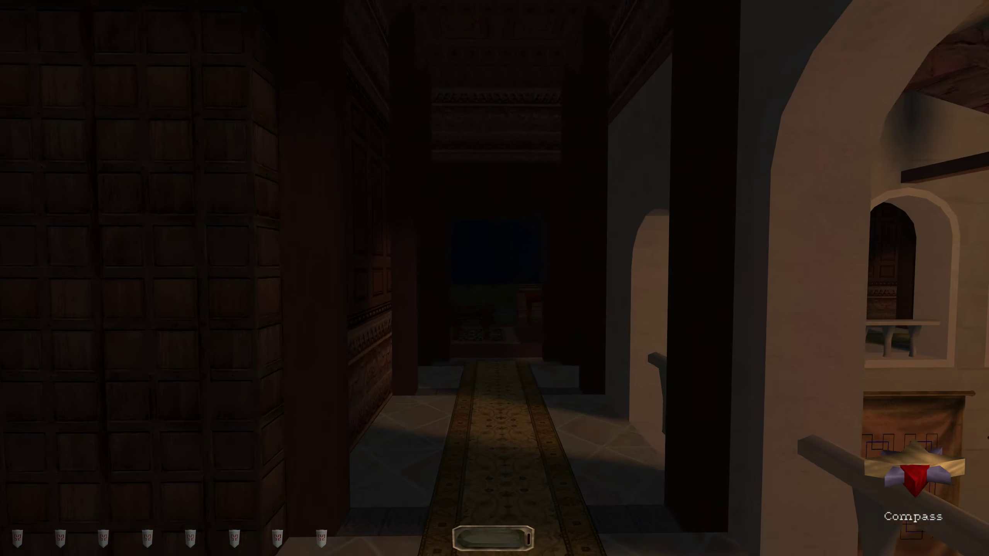
pyautogui.press('w')
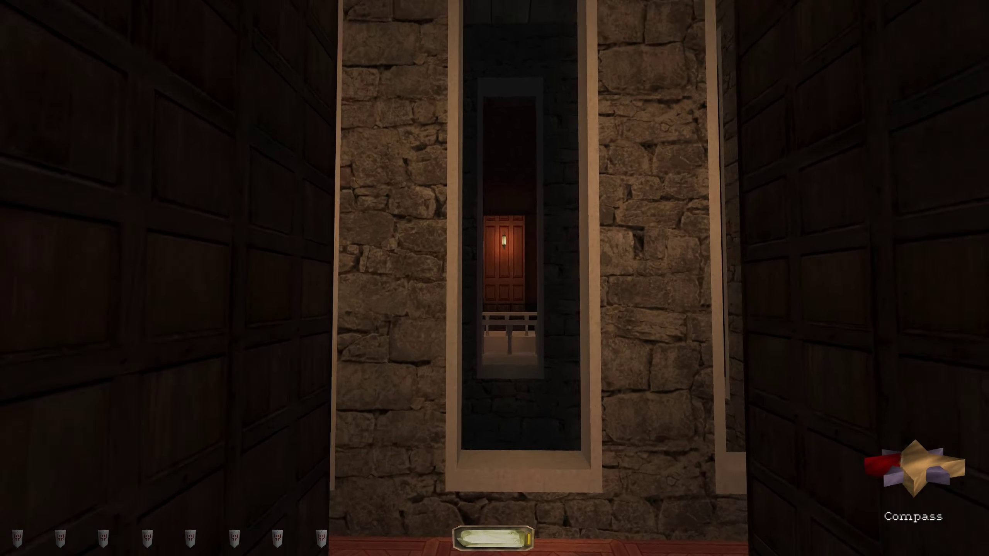
pyautogui.press('w')
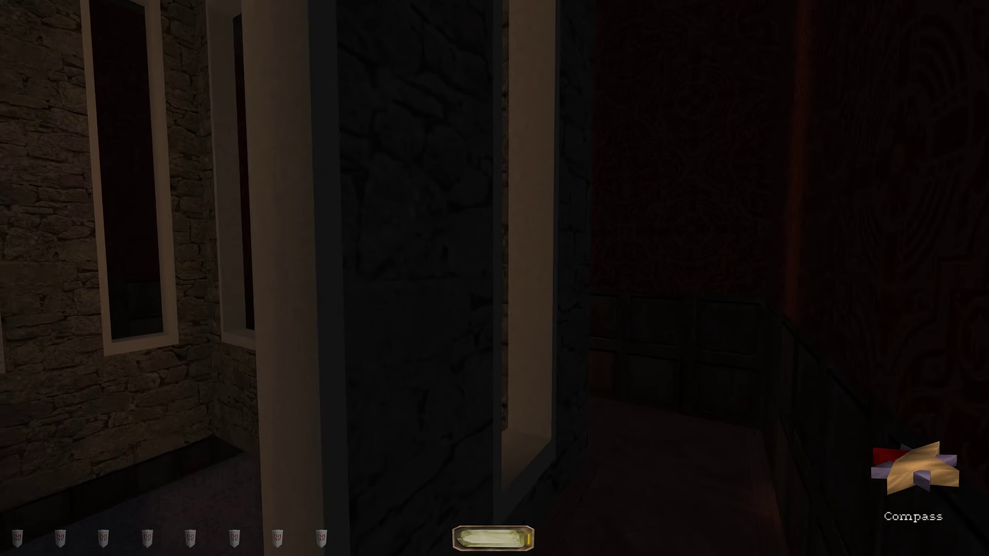
pyautogui.press('w')
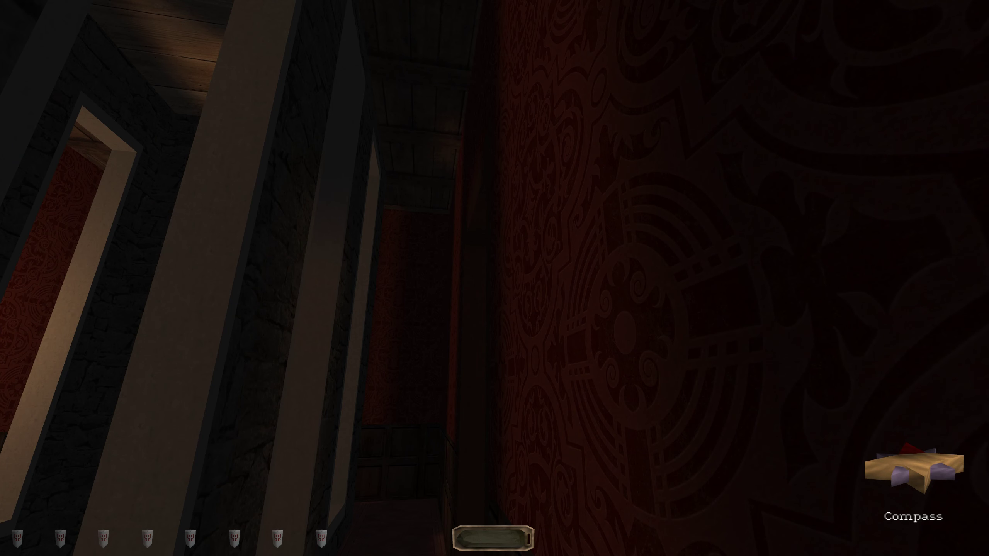
# Cross the balcony into the dark wallpapered room and ready a rope arrow
pyautogui.press('w')
pyautogui.press('w')
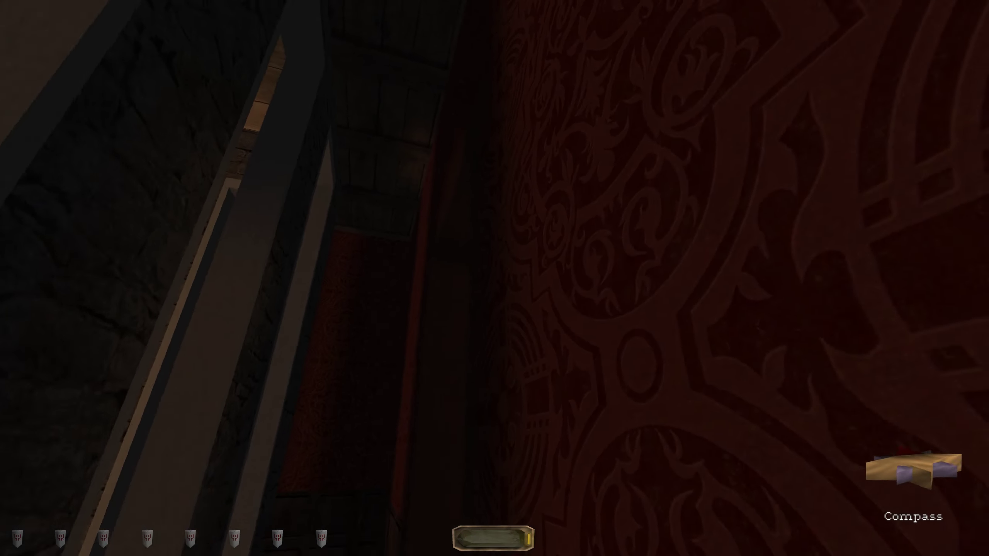
pyautogui.press('w')
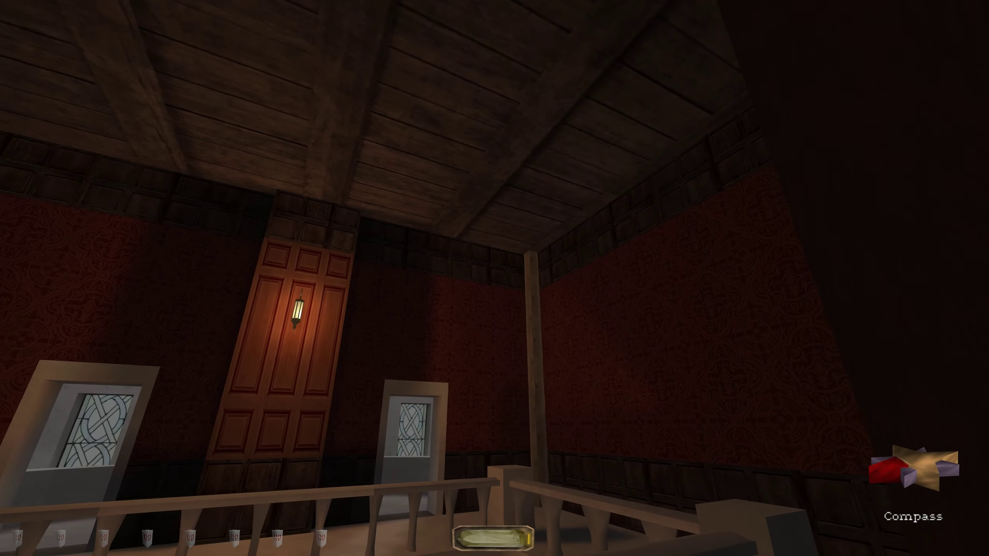
pyautogui.press('w')
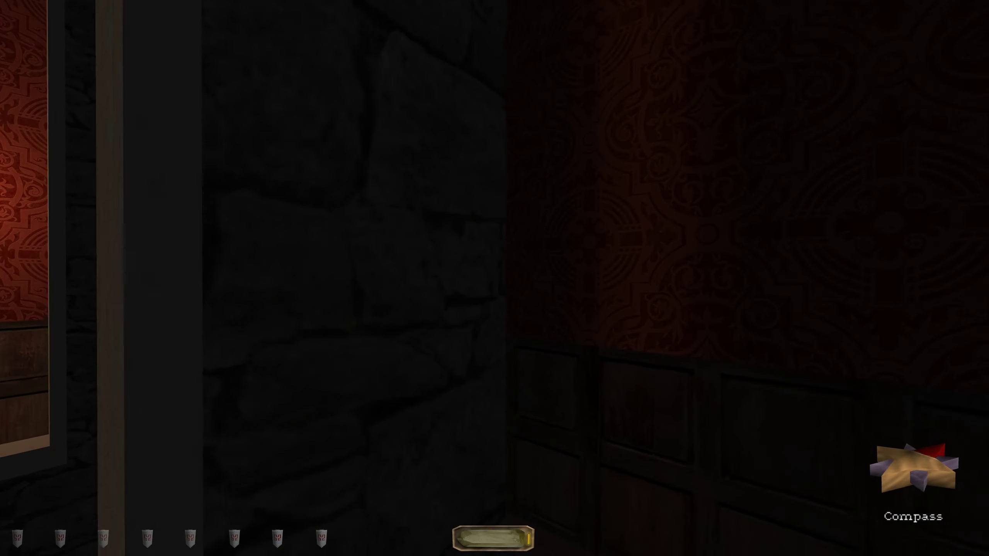
pyautogui.press('w')
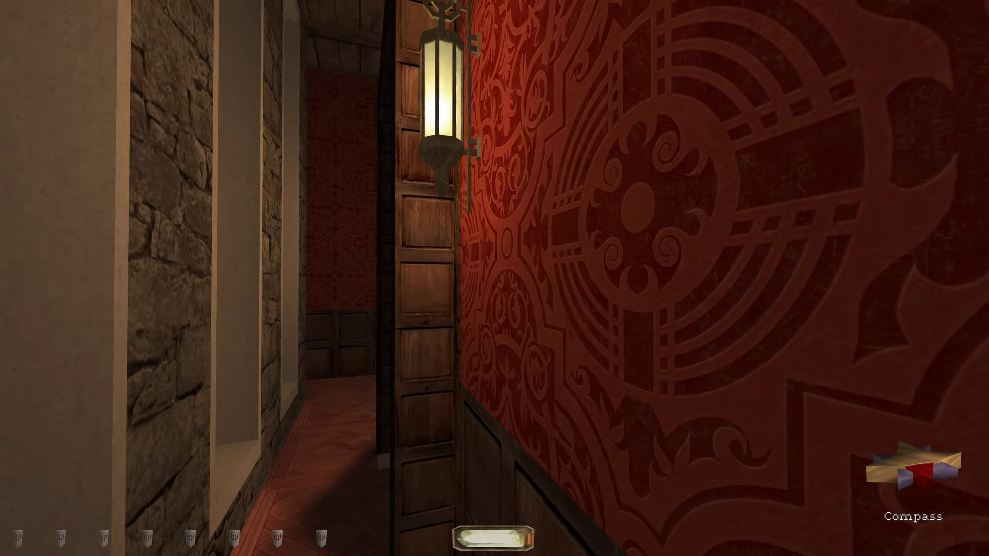
pyautogui.press('w')
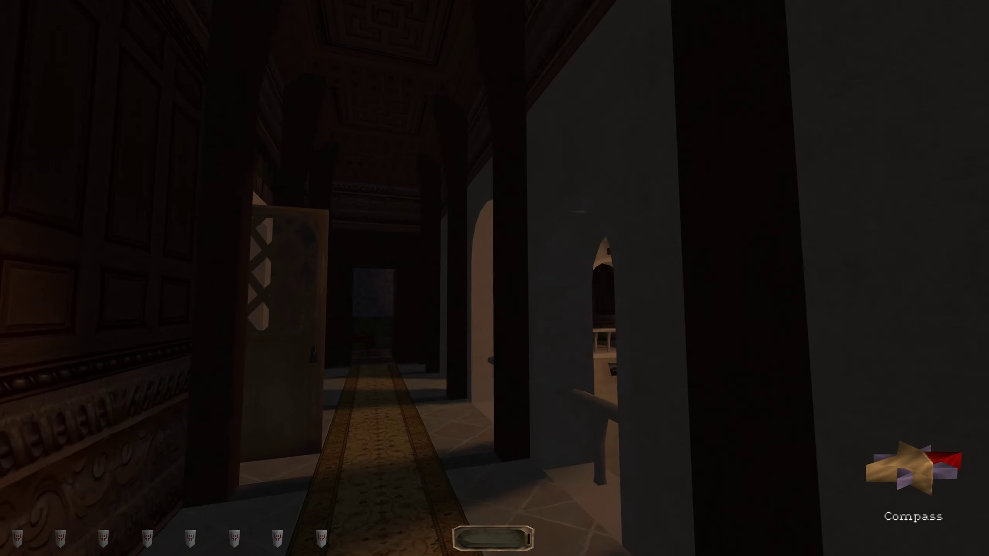
pyautogui.press('w')
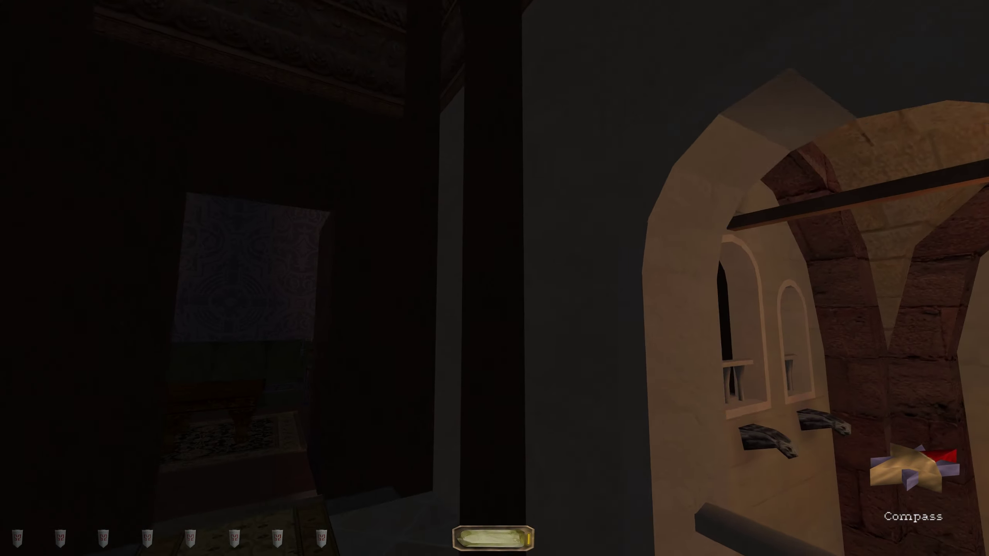
pyautogui.press('w')
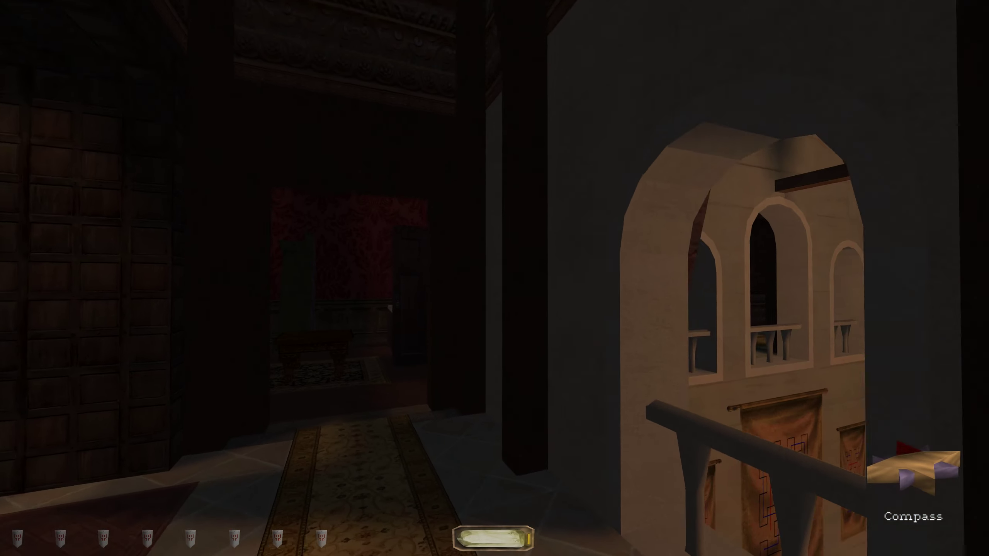
pyautogui.press('7')
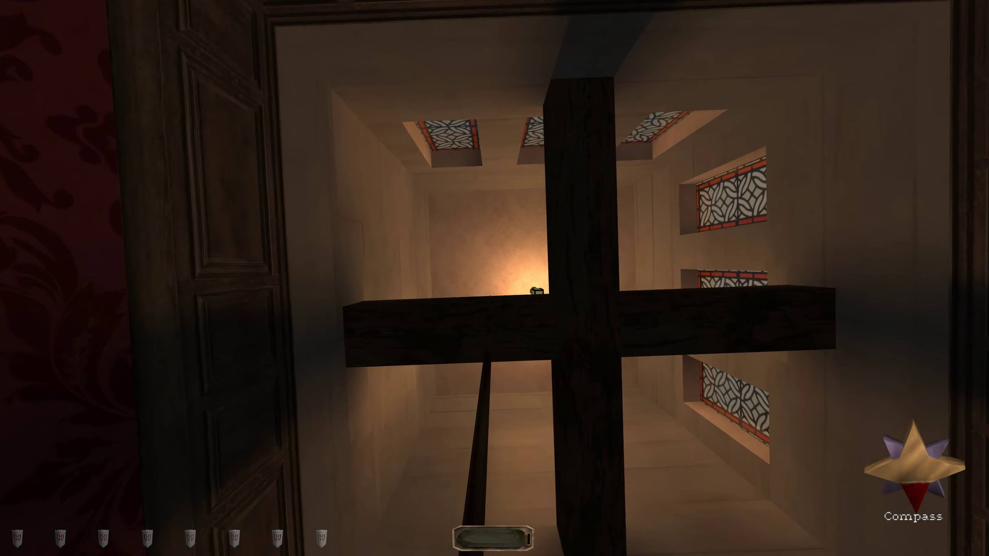
pyautogui.press('w')
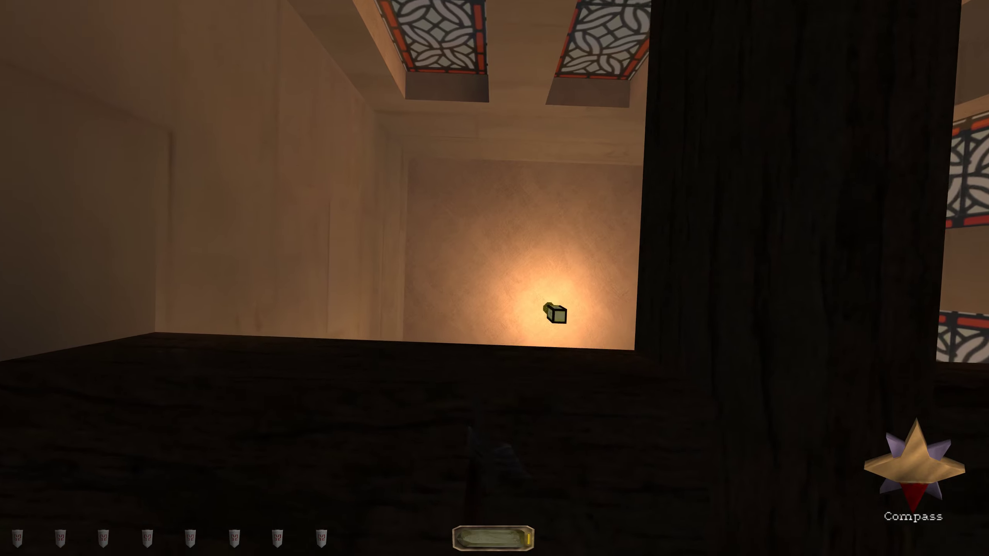
pyautogui.press('9')
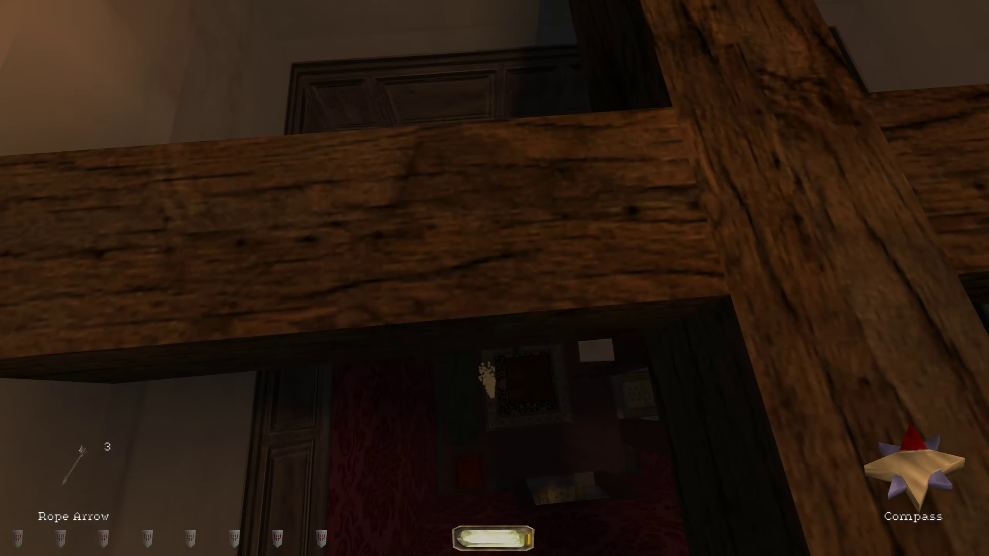
pyautogui.press('w')
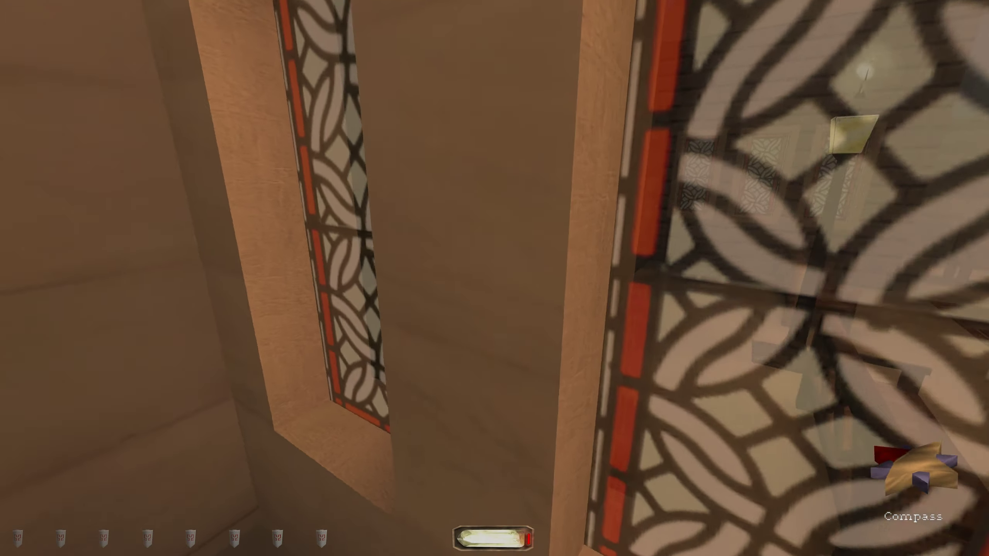
pyautogui.press('s')
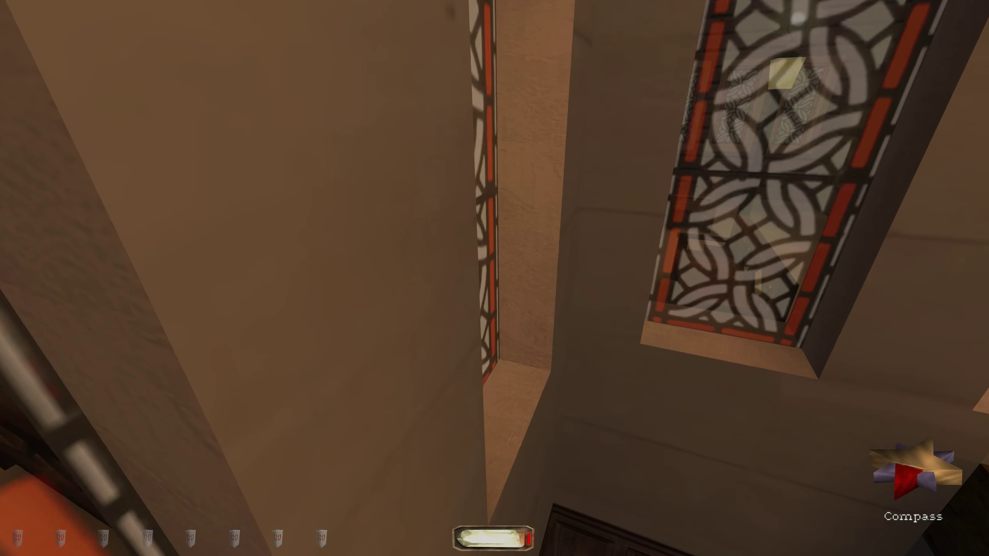
pyautogui.press('w')
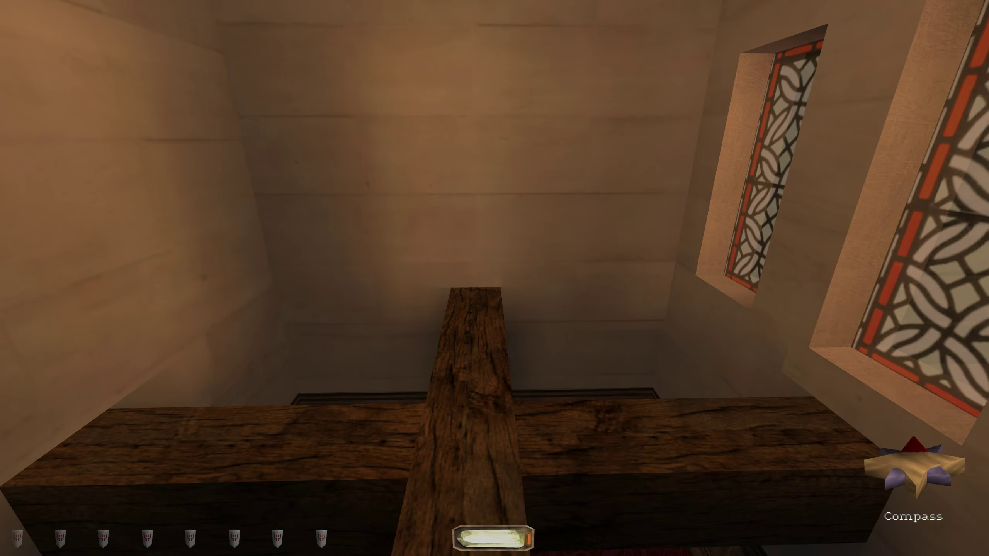
pyautogui.press('9')
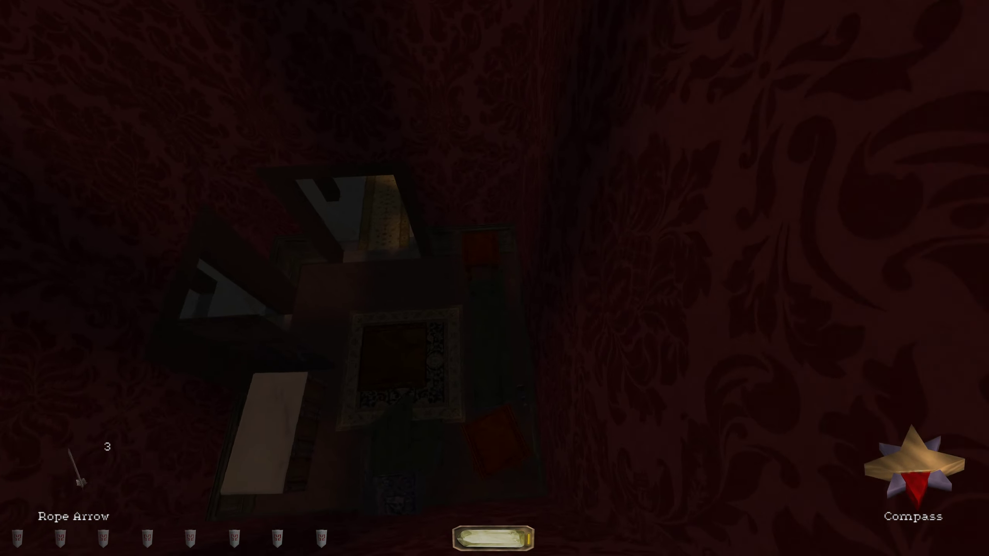
pyautogui.press('F9')
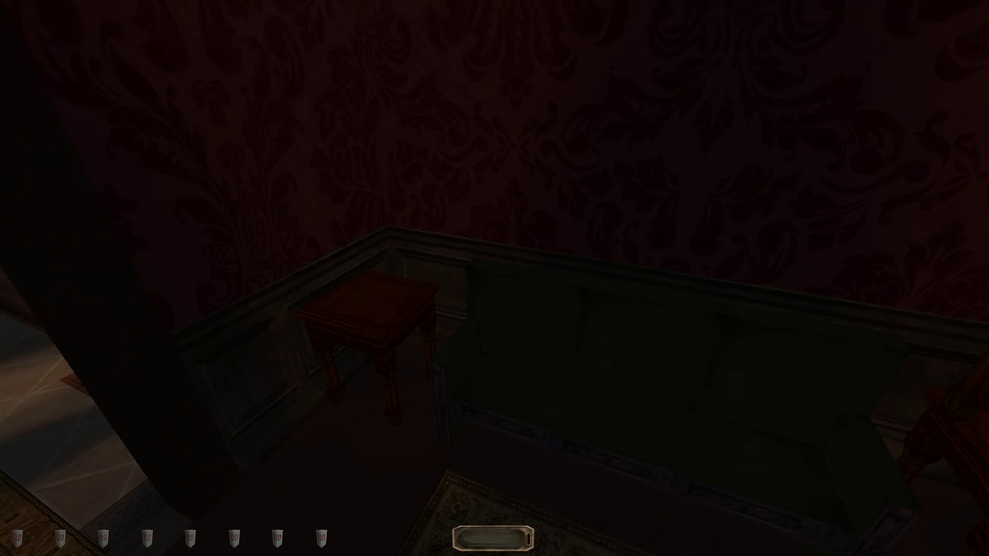
pyautogui.press('8')
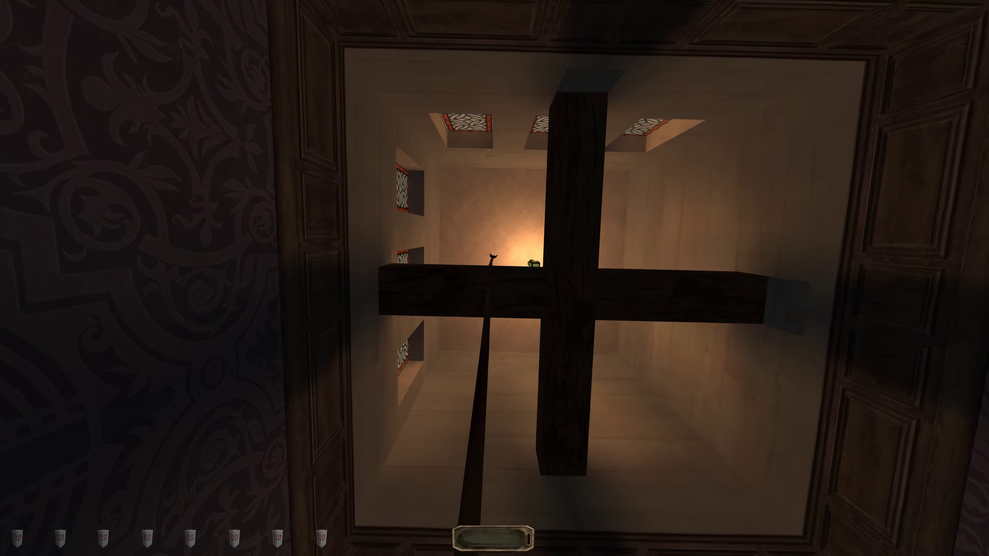
# Descend the rope from the beam, swap the rope arrow for the sword, then hold the compass and look up
pyautogui.press('w')
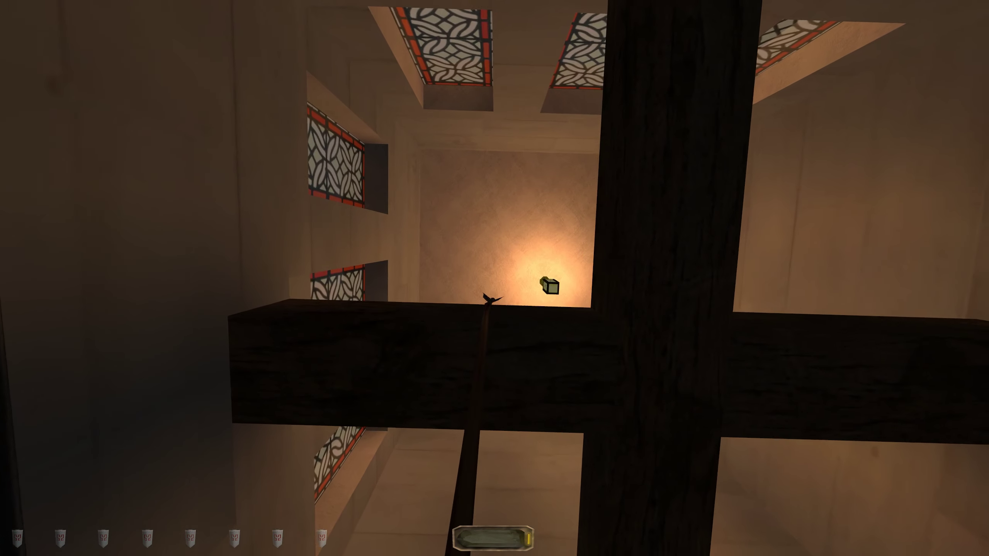
pyautogui.press('7')
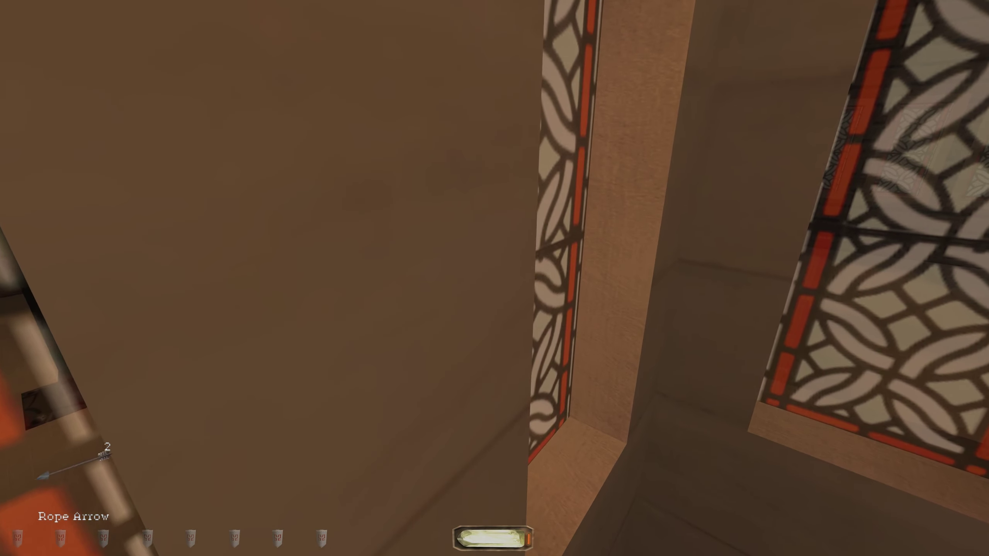
pyautogui.press('1')
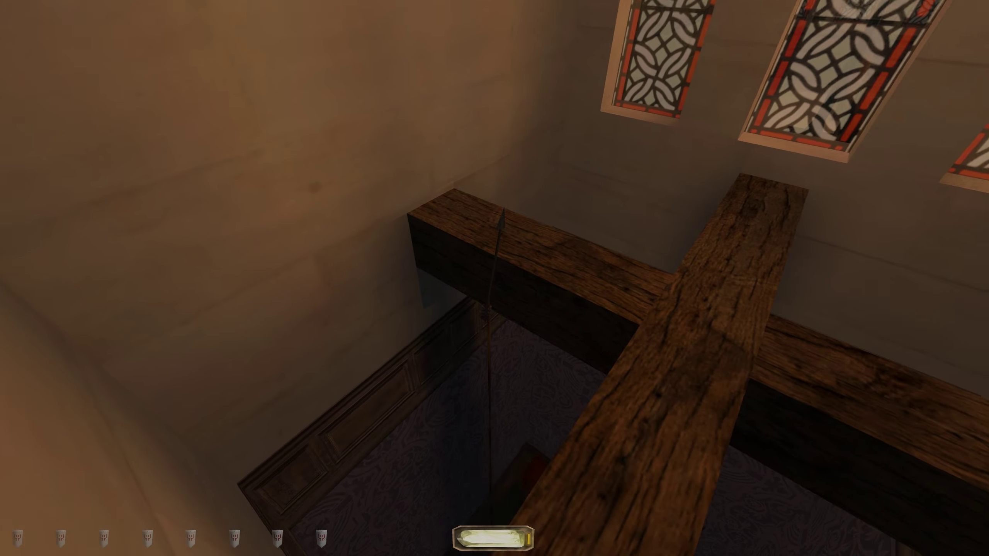
pyautogui.press(']')
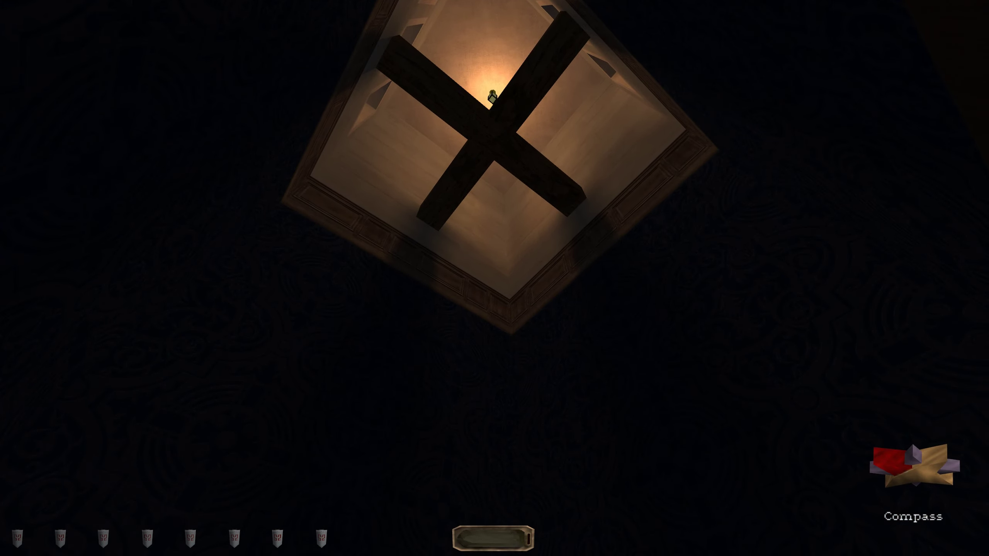
# Quicksave, shoot a rope arrow into the crossed beam, climb it, retrieve the arrow and exit the window
pyautogui.press('F9')
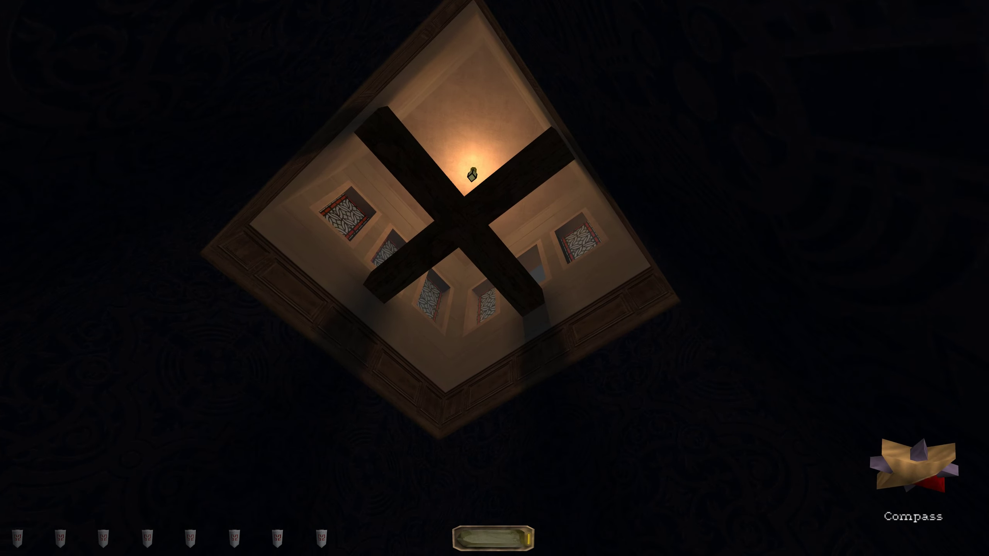
pyautogui.press('7')
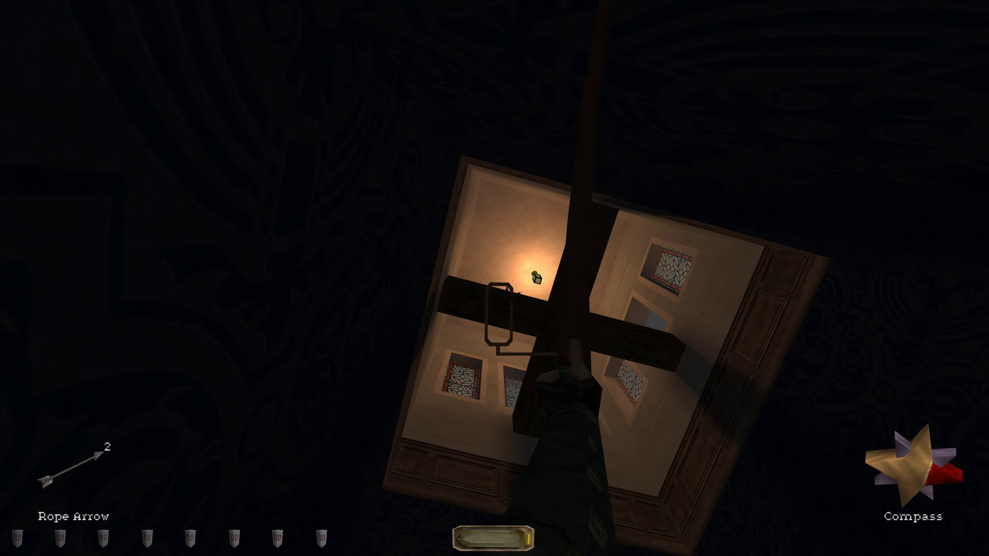
pyautogui.press('w')
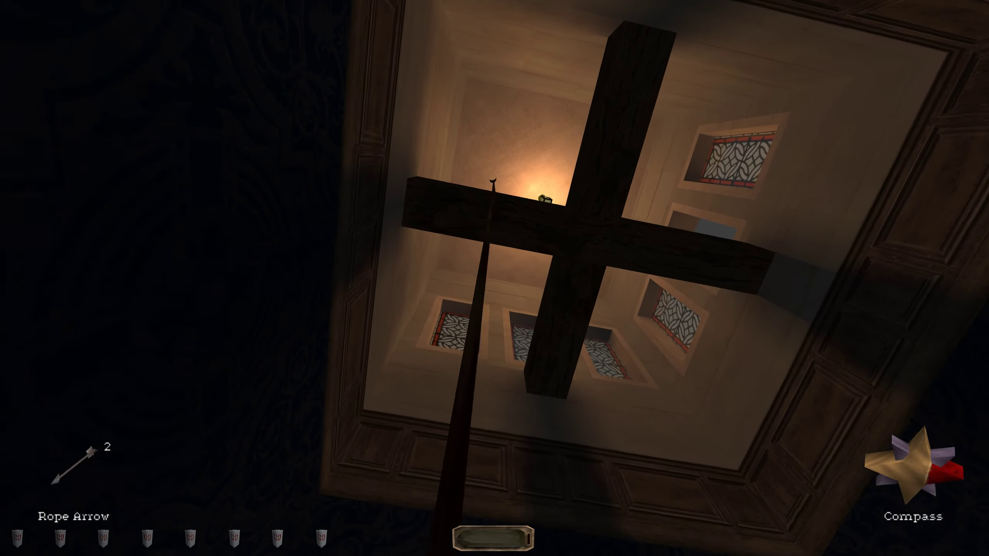
pyautogui.press('w')
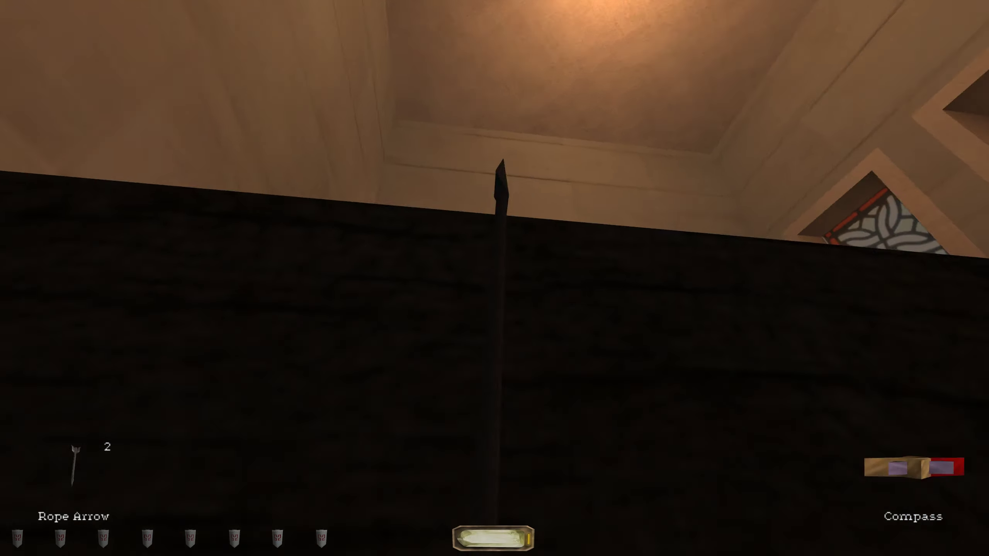
pyautogui.rightClick(495, 278)
pyautogui.press('w')
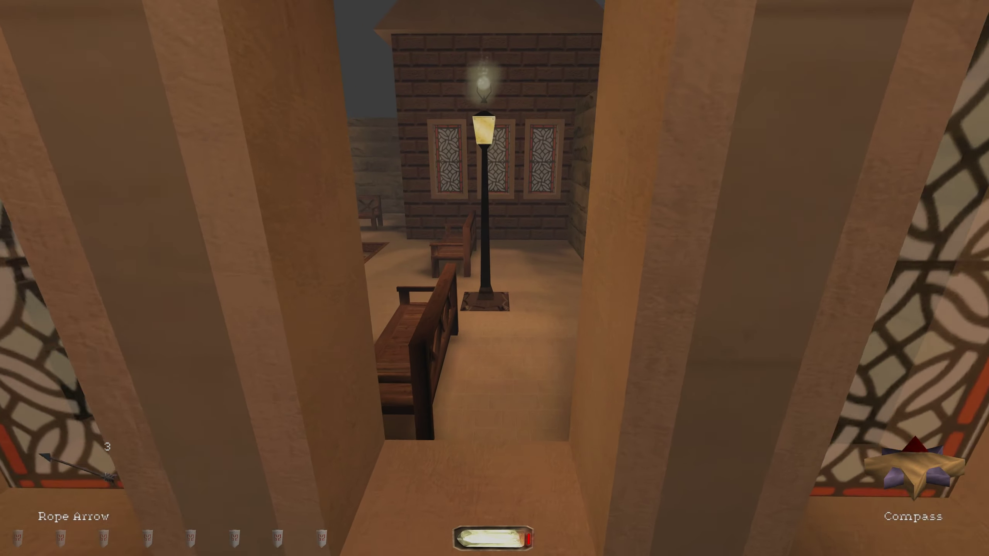
# Drop into the courtyard, wade through the fountain, and walk past the lamp post to the tower door
pyautogui.press('w')
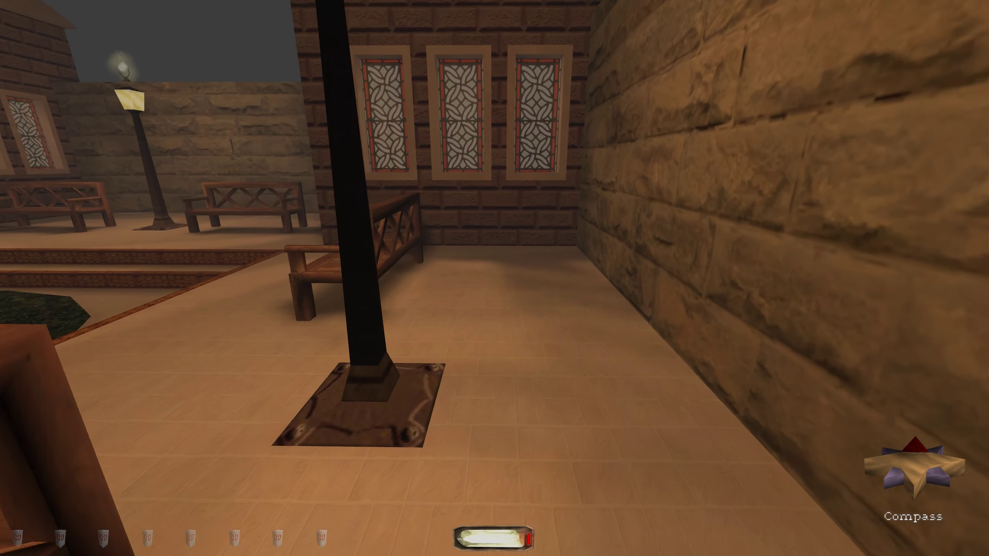
pyautogui.press('w')
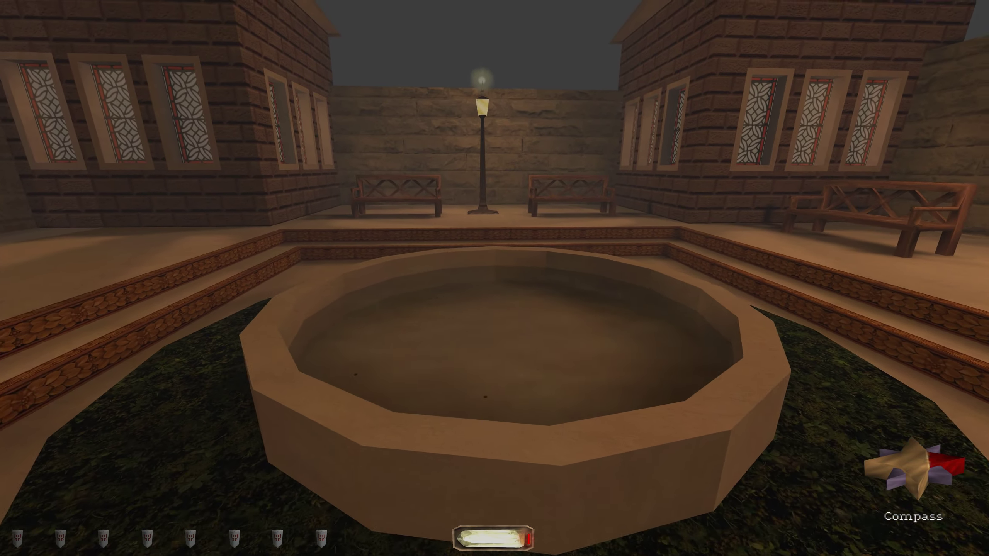
pyautogui.press('w')
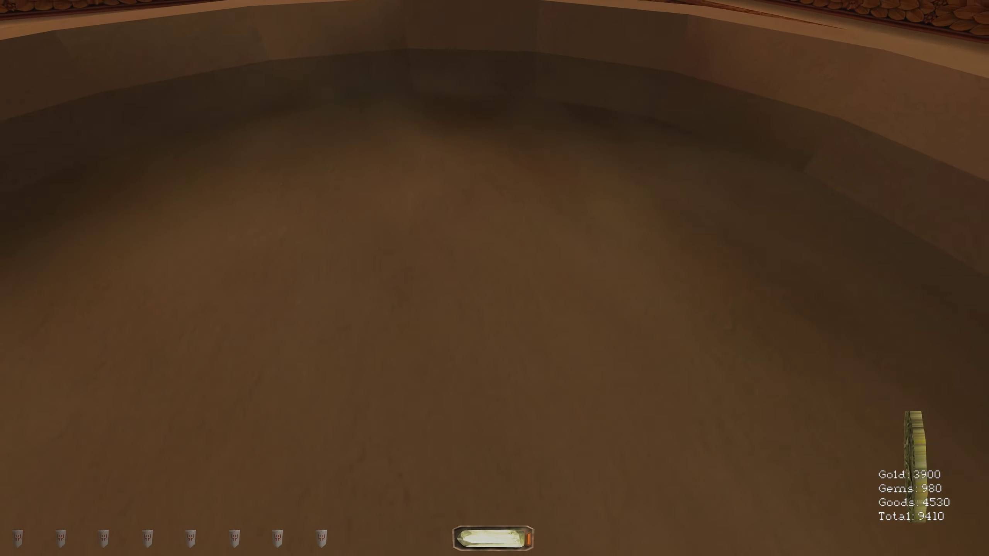
pyautogui.press('w')
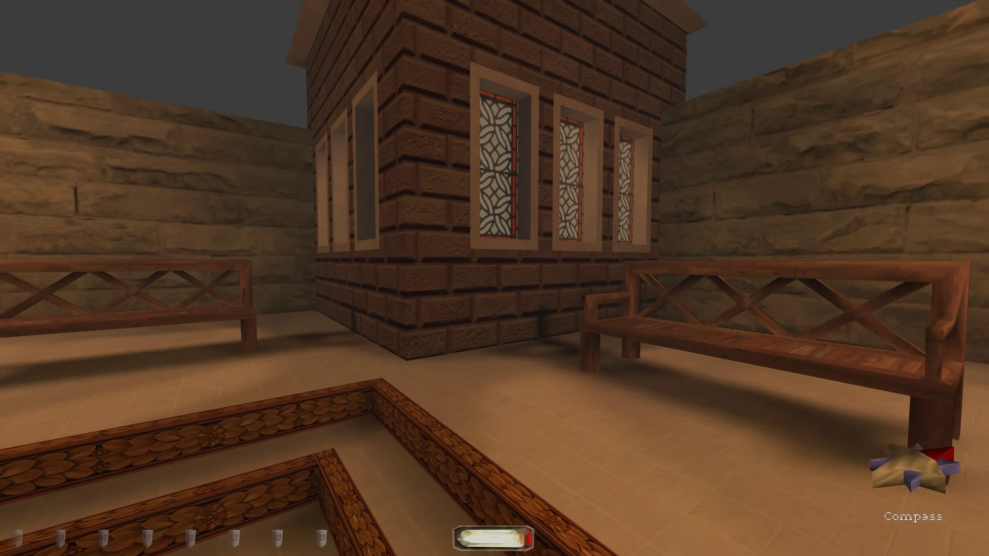
pyautogui.press('w')
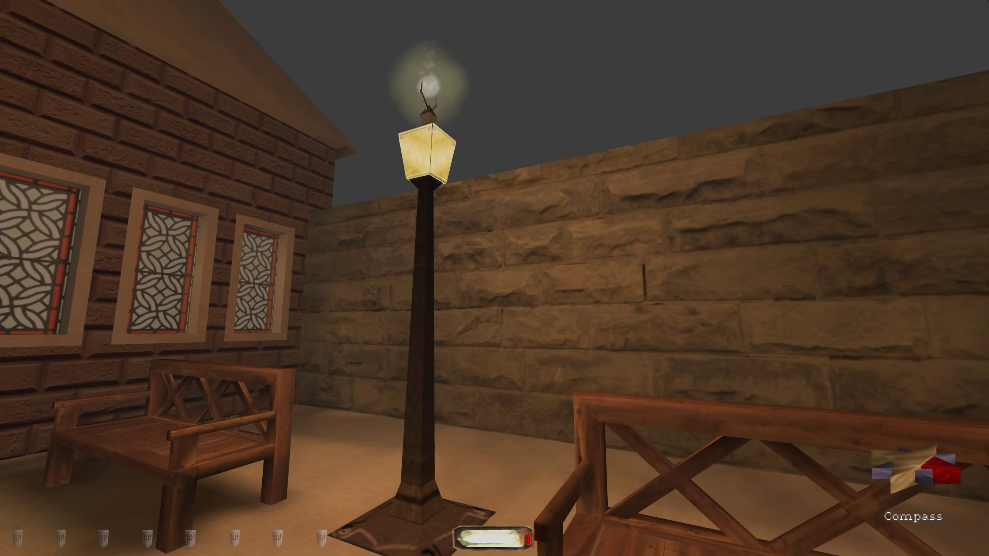
pyautogui.press('w')
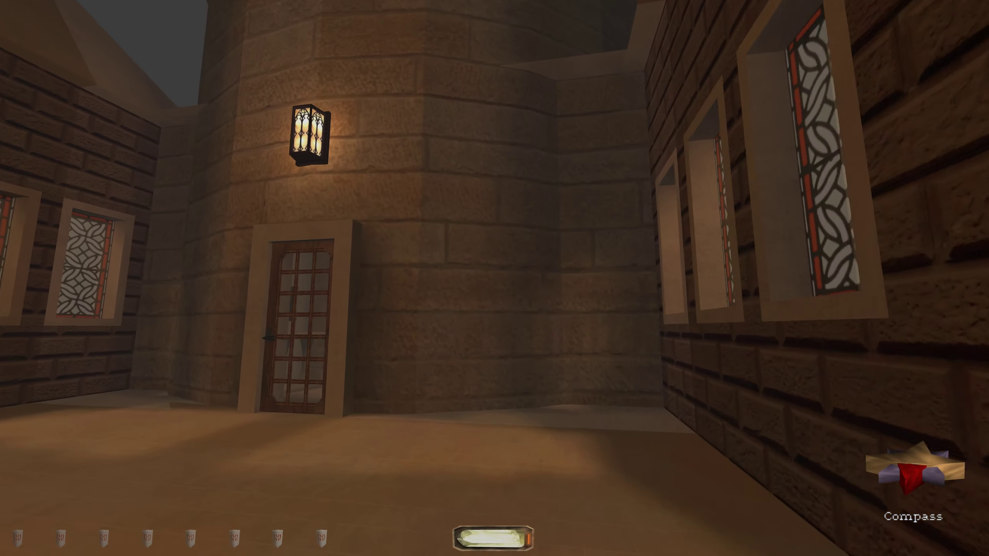
pyautogui.press('w')
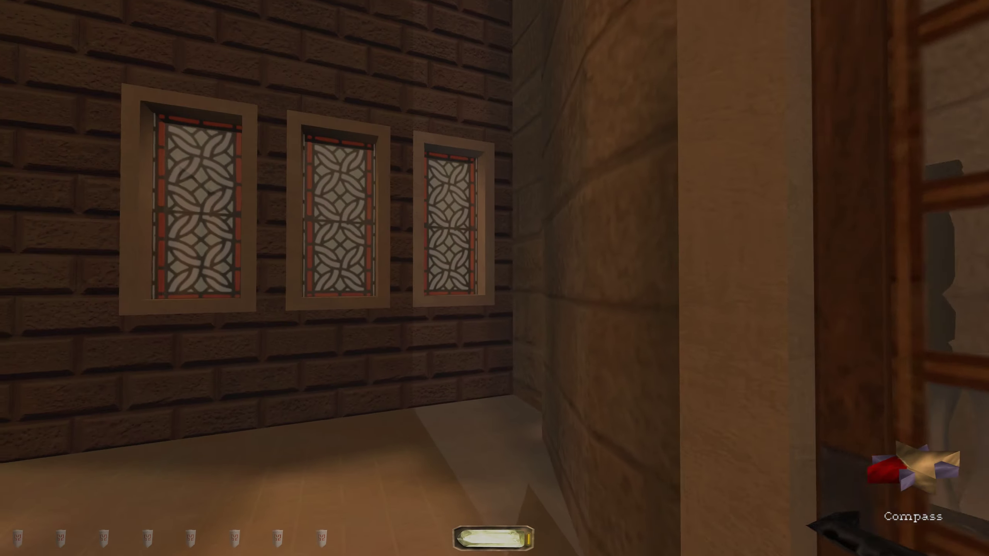
pyautogui.press('w')
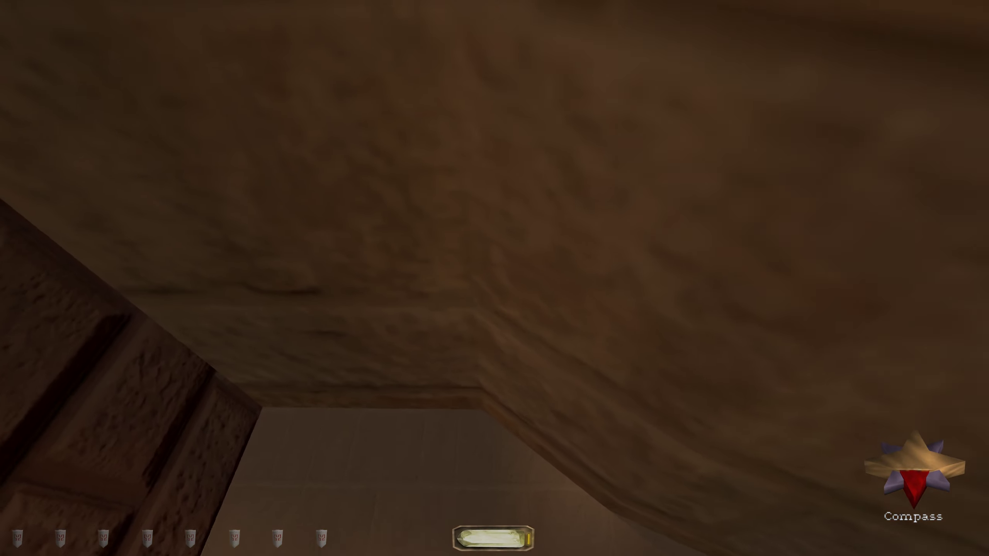
# Circle back through the fountain, benches and house wall, then climb the rope toward the beams
pyautogui.press('w')
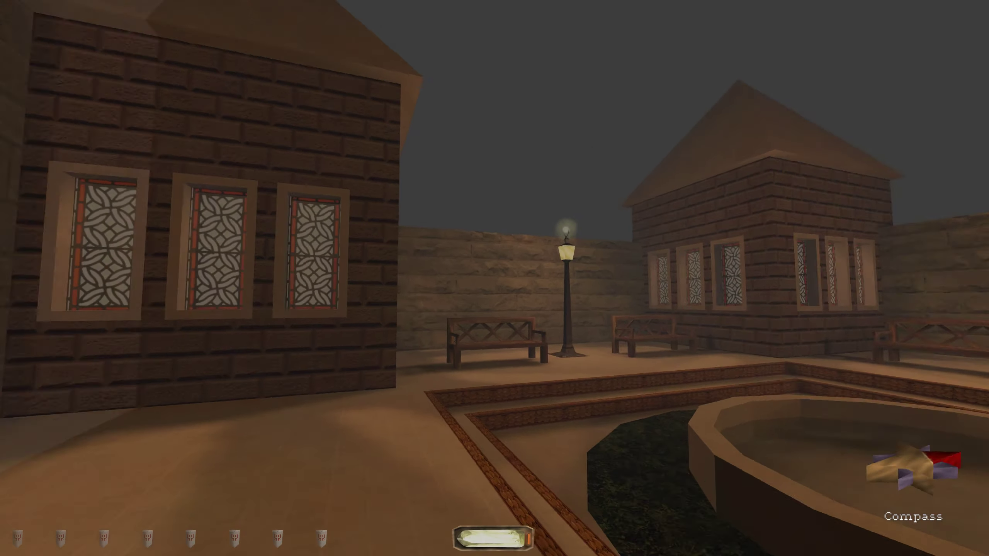
pyautogui.press('w')
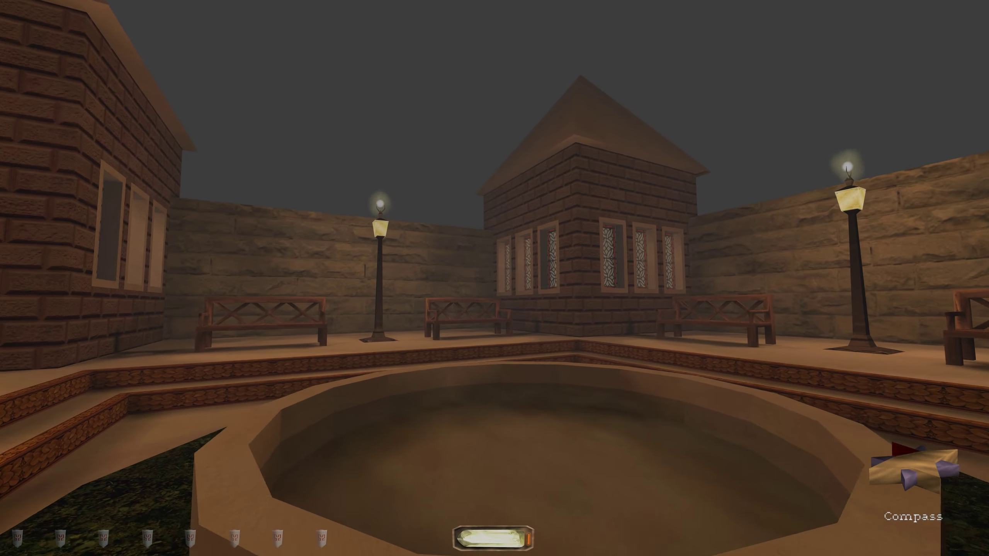
pyautogui.press('w')
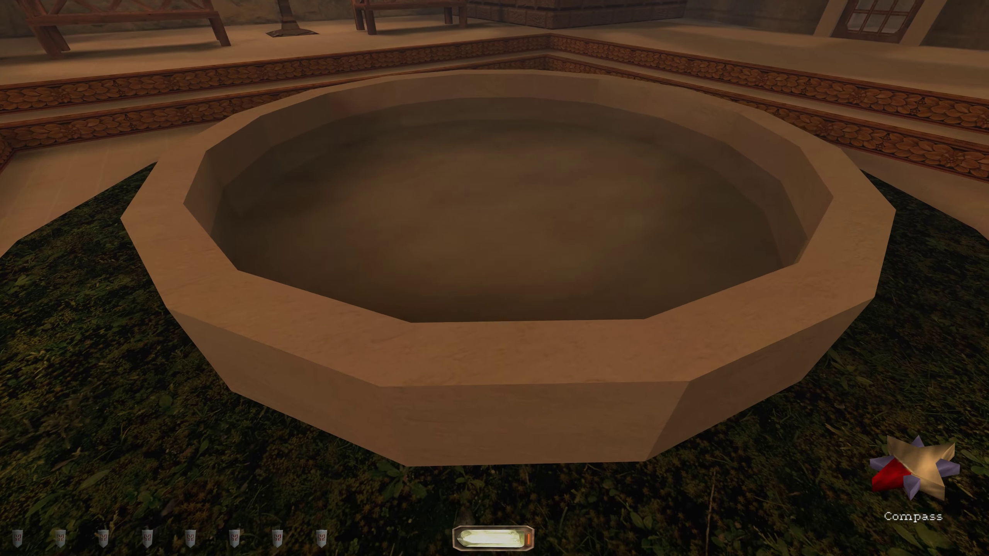
pyautogui.press('w')
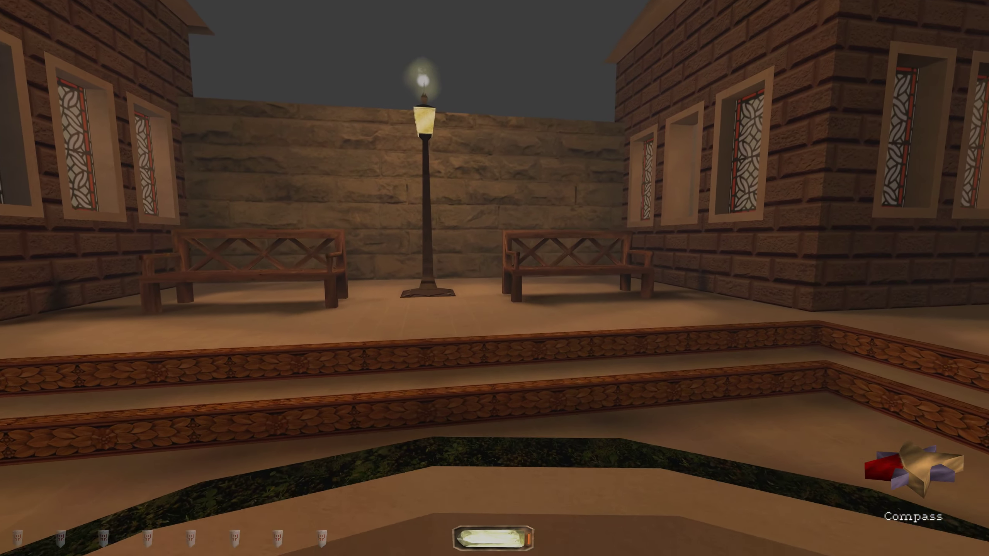
pyautogui.press('w')
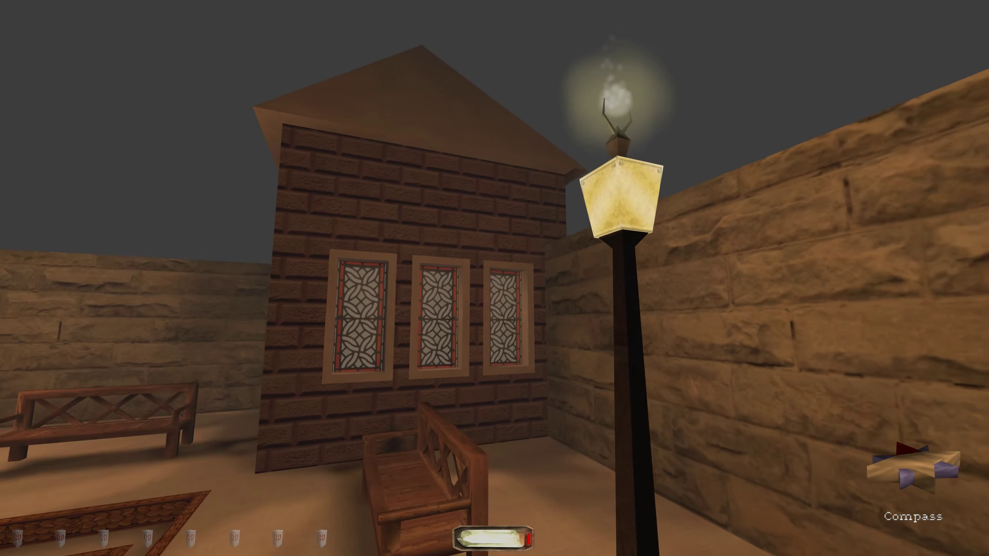
pyautogui.press('w')
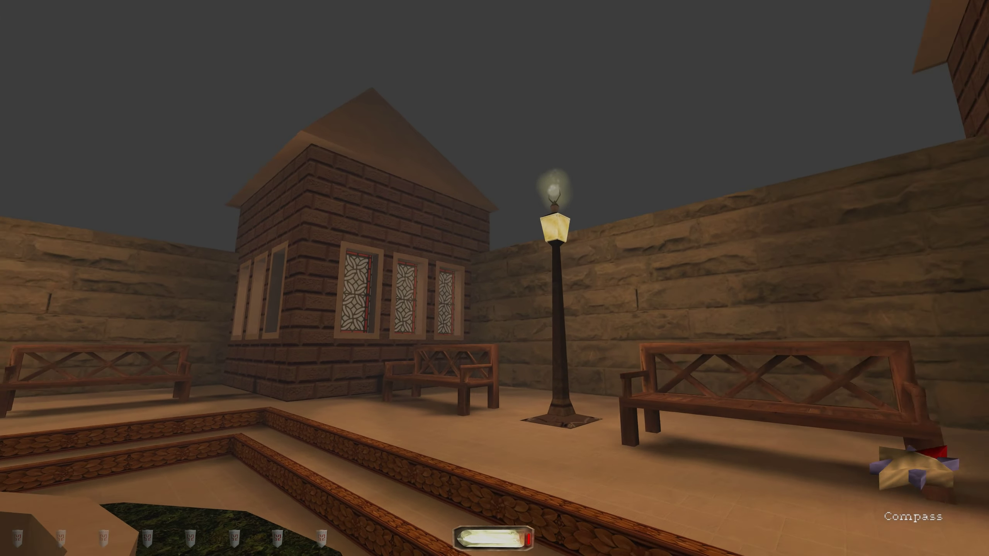
pyautogui.press('w')
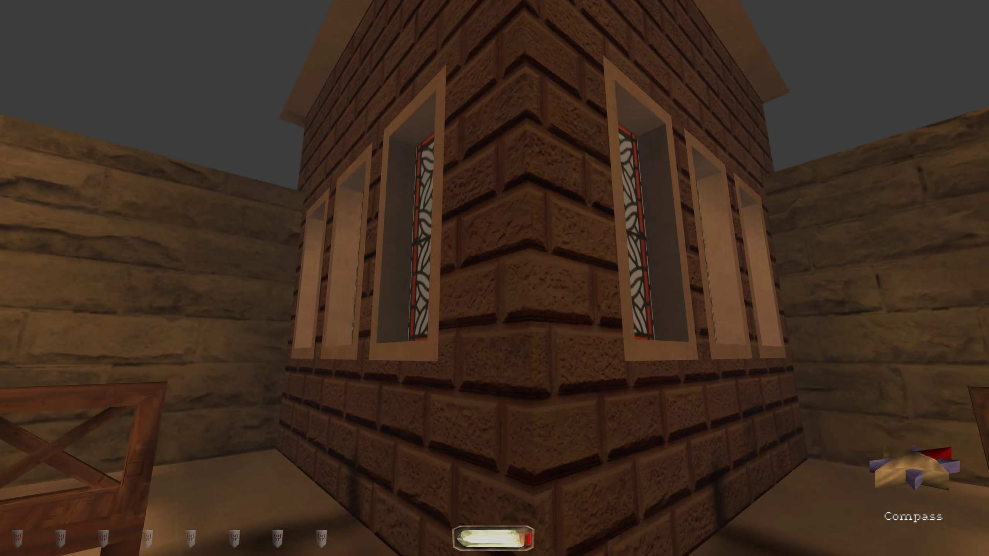
pyautogui.press('w')
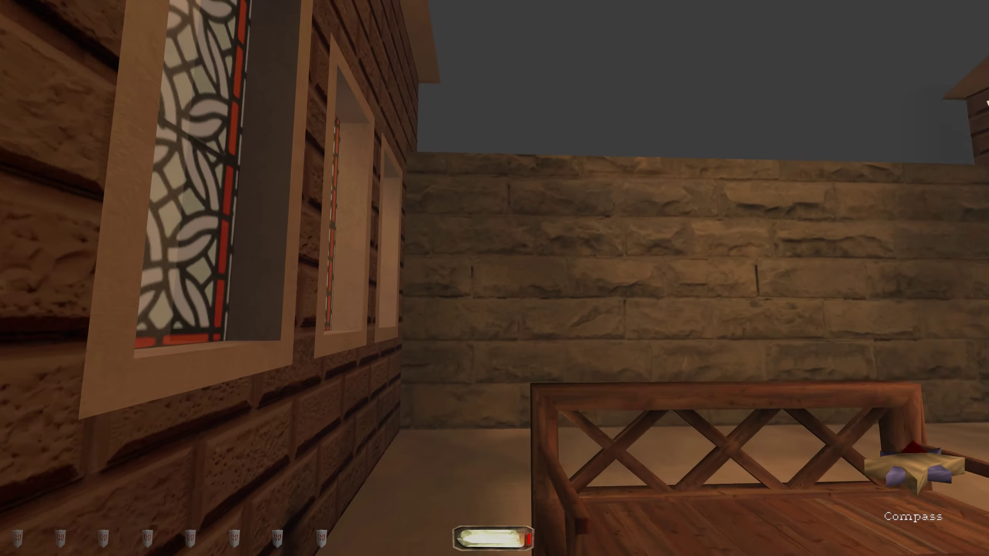
pyautogui.press('w')
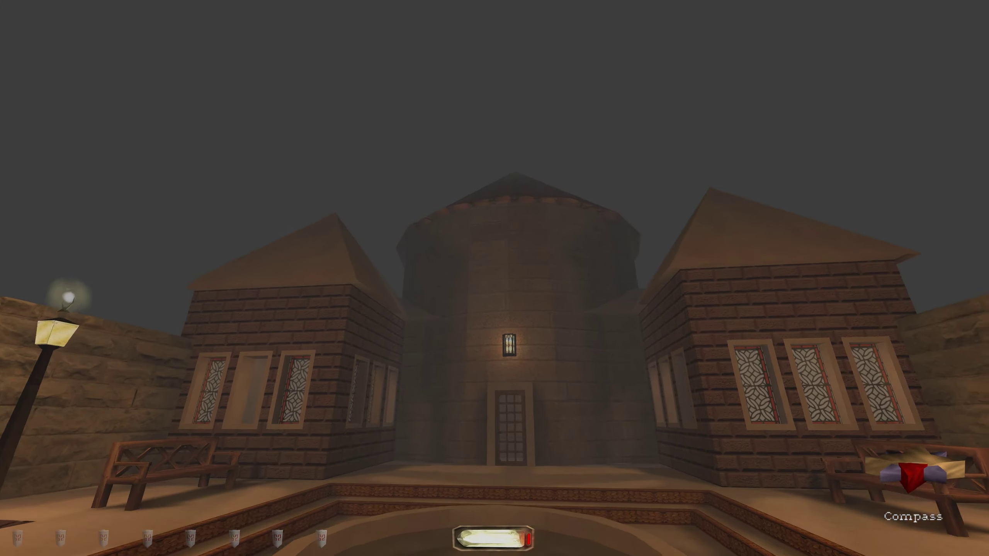
pyautogui.press('s')
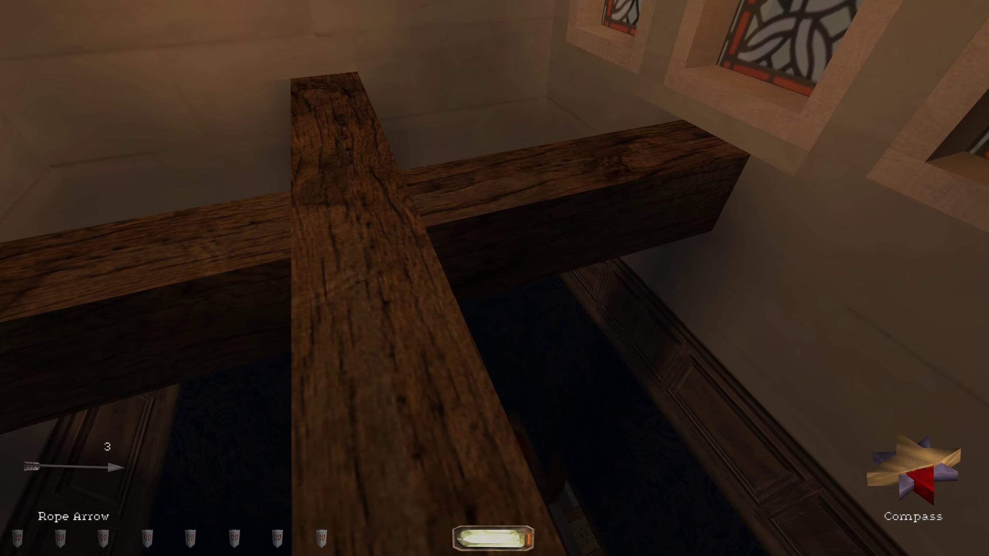
pyautogui.press('w')
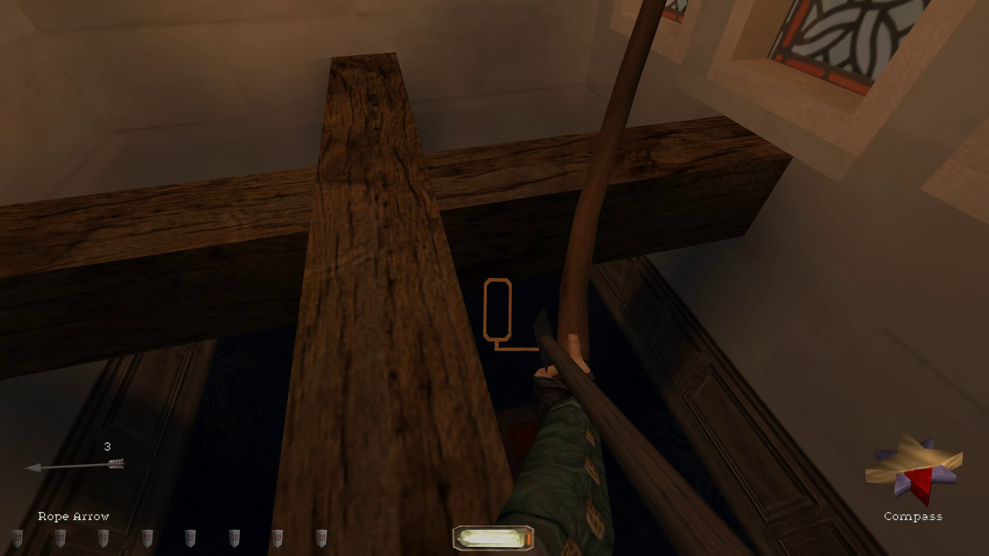
# Step onto the crossed beams, select Rope Arrow, quicksave and fire it into the beam
pyautogui.press('w')
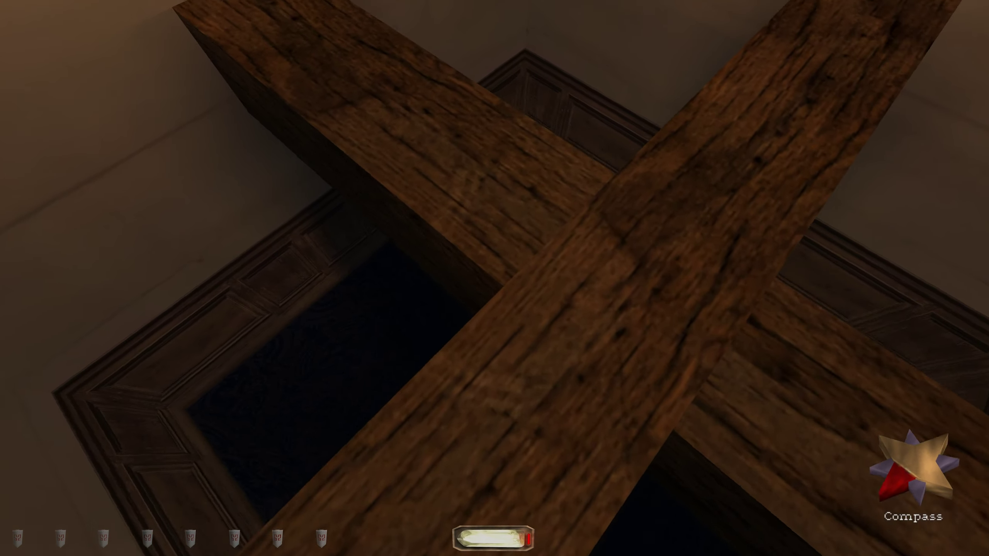
pyautogui.press('w')
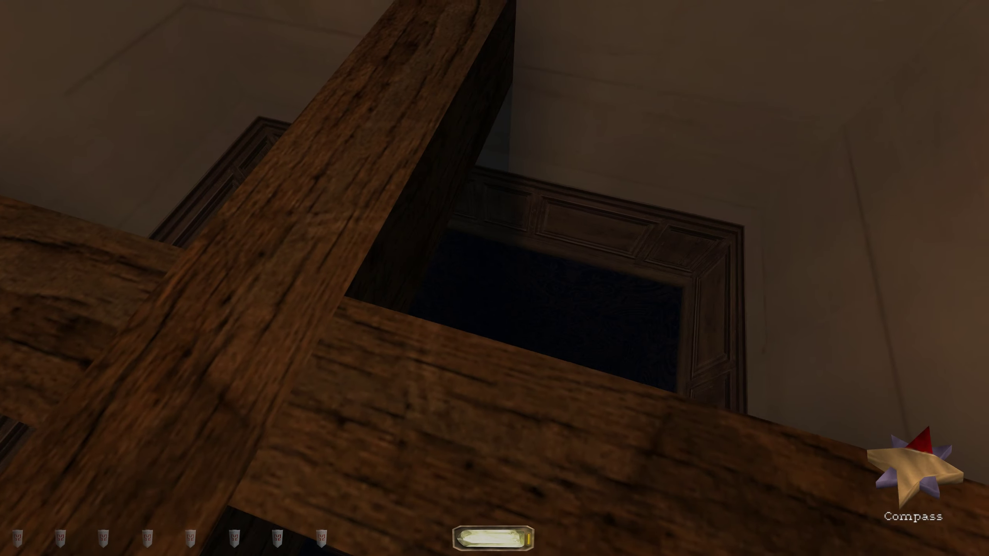
pyautogui.press('7')
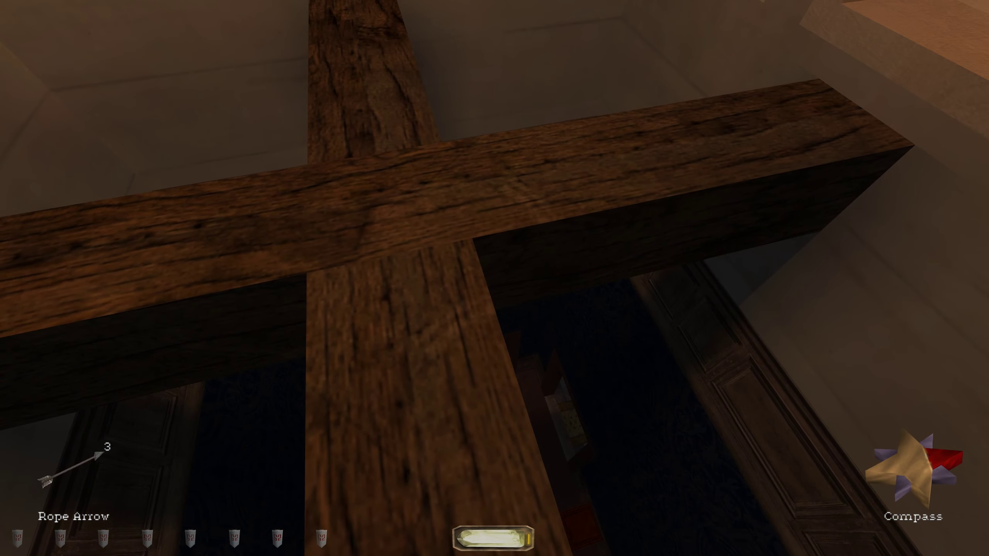
pyautogui.press('F9')
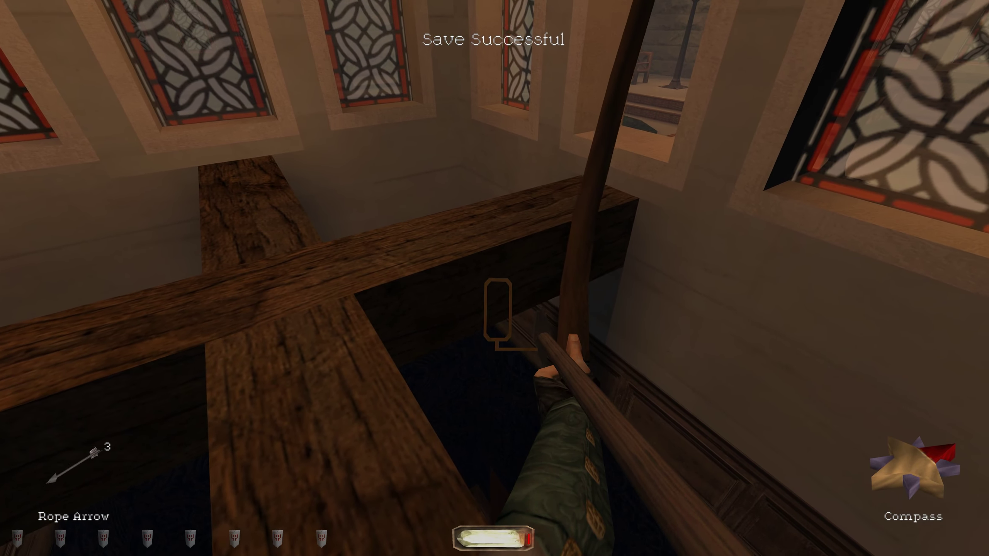
pyautogui.click(494, 278)
# Descend the rope, quicksave, recover the arrow, then check objectives and cycle inventory
pyautogui.press('w')
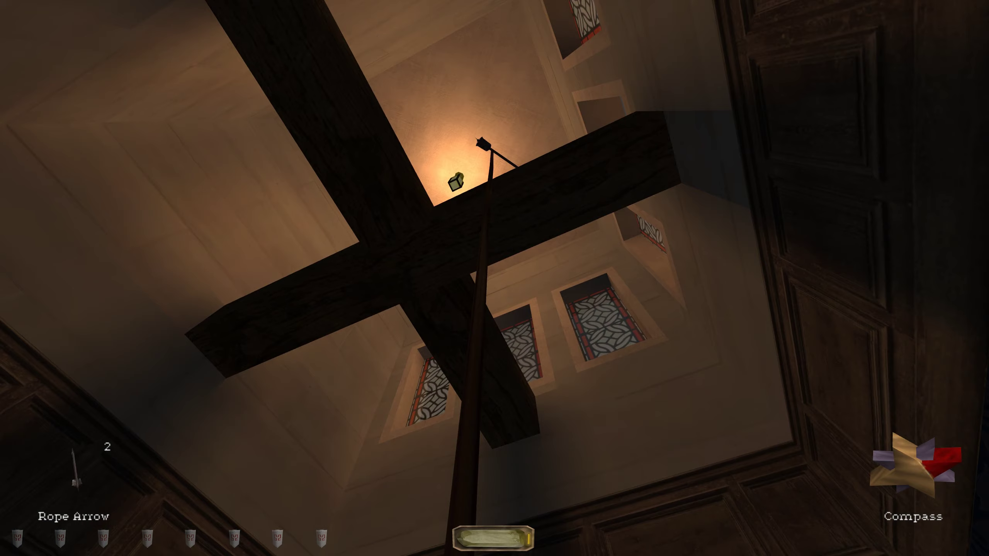
pyautogui.press('F9')
pyautogui.rightClick(494, 279)
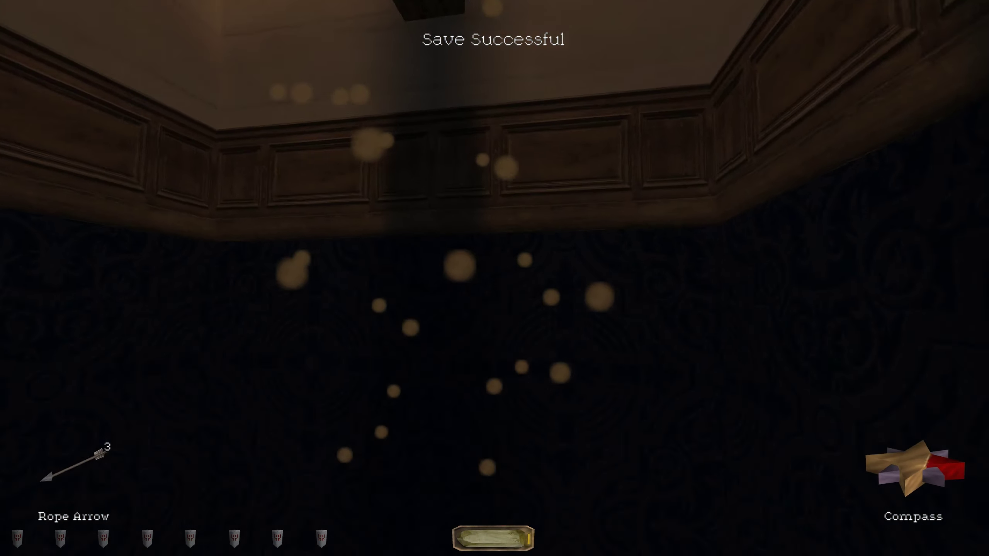
pyautogui.press('F10')
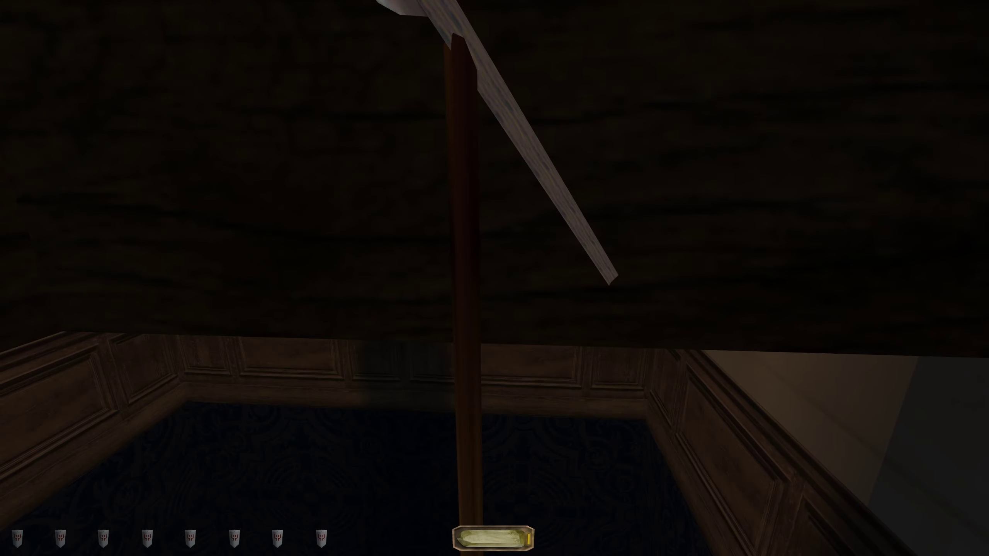
pyautogui.press(']')
pyautogui.press(']')
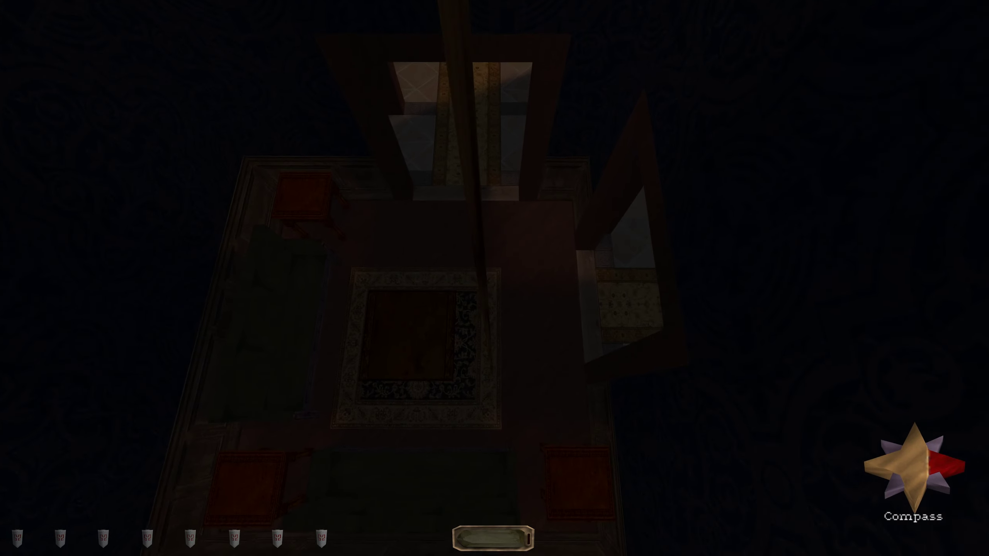
# Walk the carpeted corridor past the pillars and brick stairwell, turning toward the lit doorway
pyautogui.press('w')
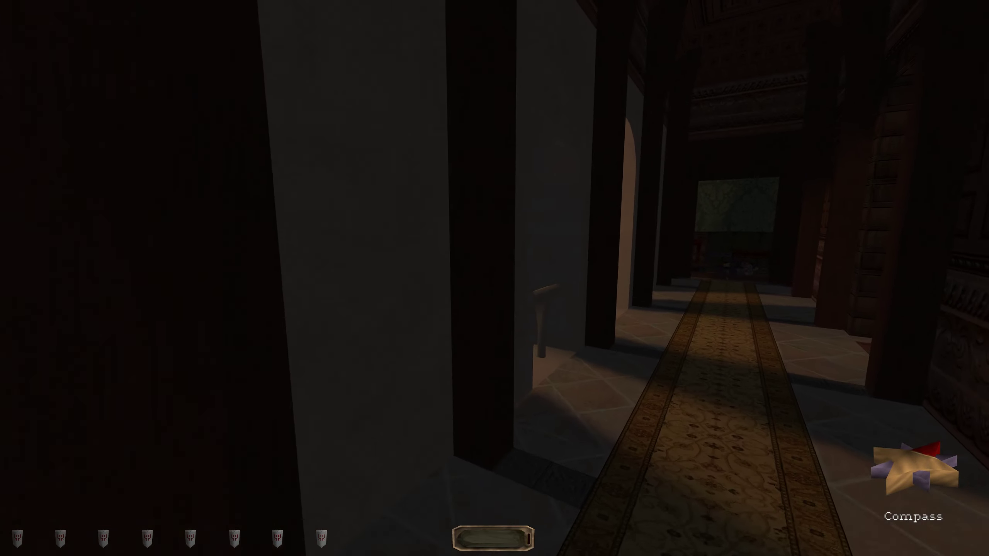
pyautogui.press('w')
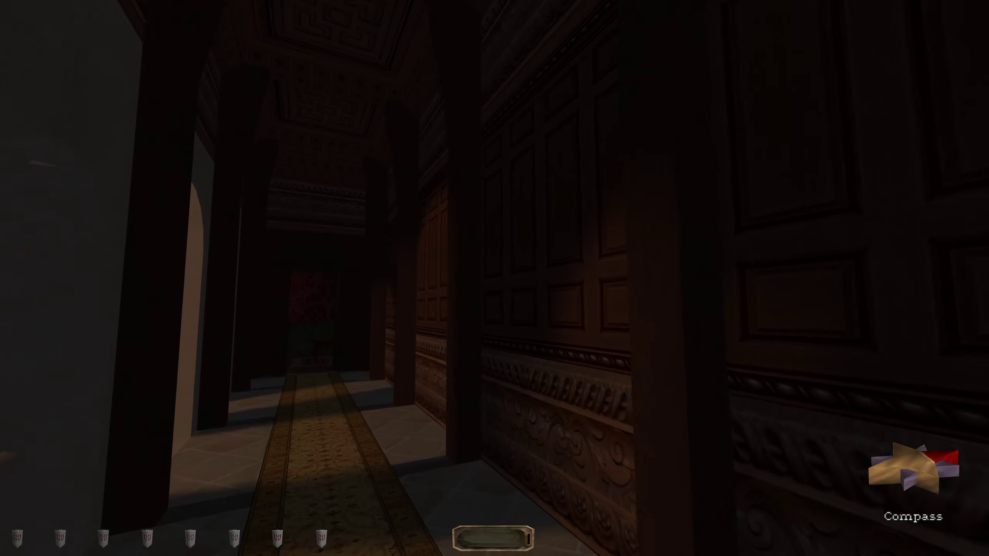
pyautogui.press('w')
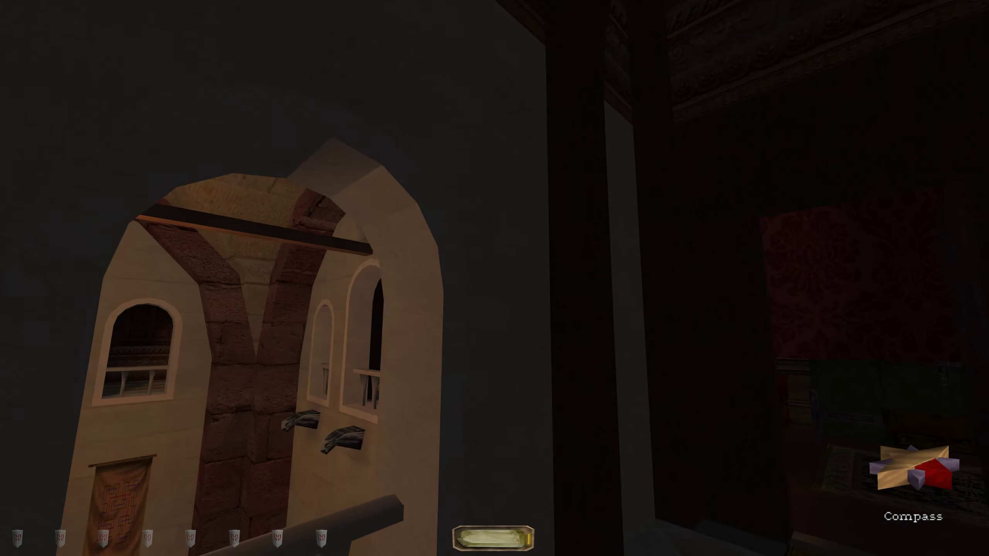
pyautogui.press('w')
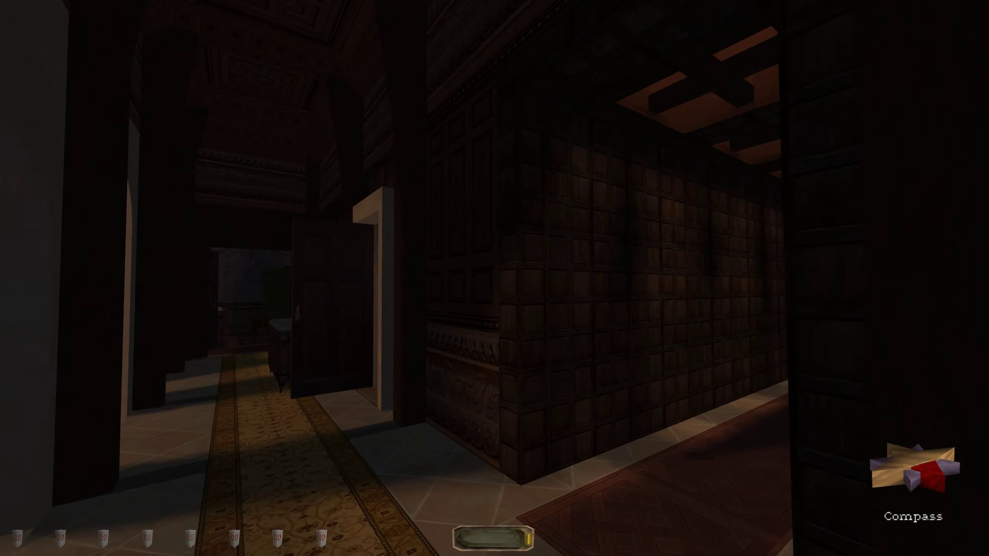
pyautogui.press('w')
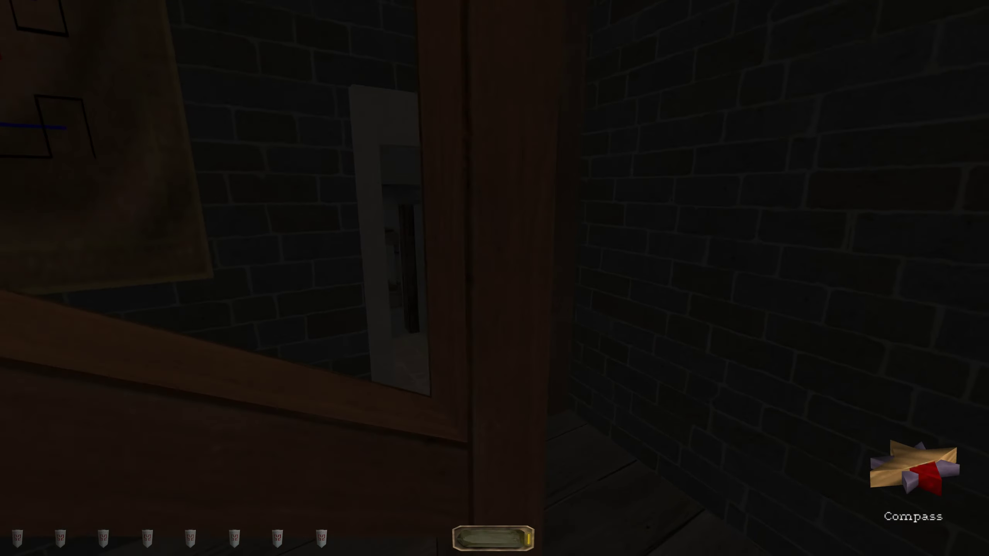
pyautogui.press('Left')
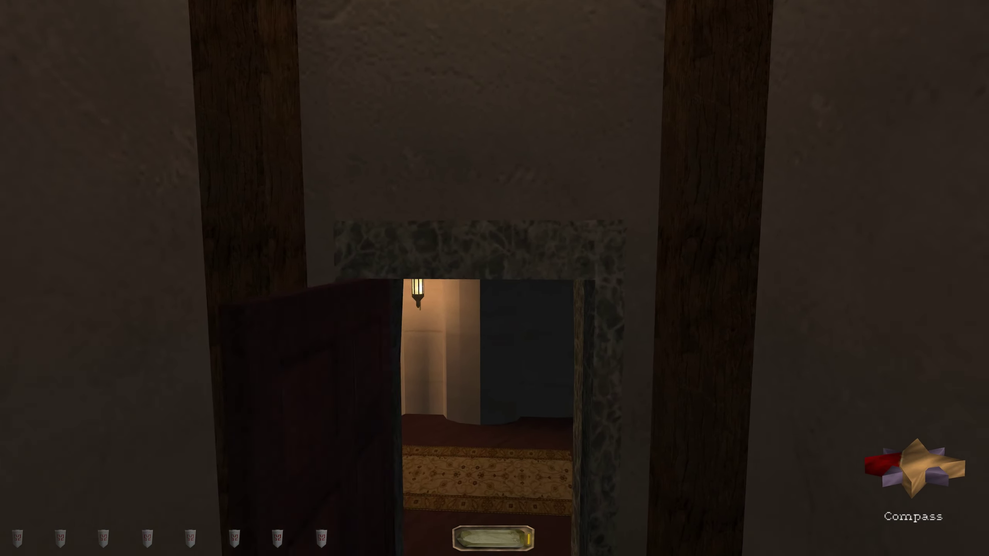
# Walk the marble corridor into the round hall and approach the wooden door by the pillar
pyautogui.press('Up')
pyautogui.press('Right')
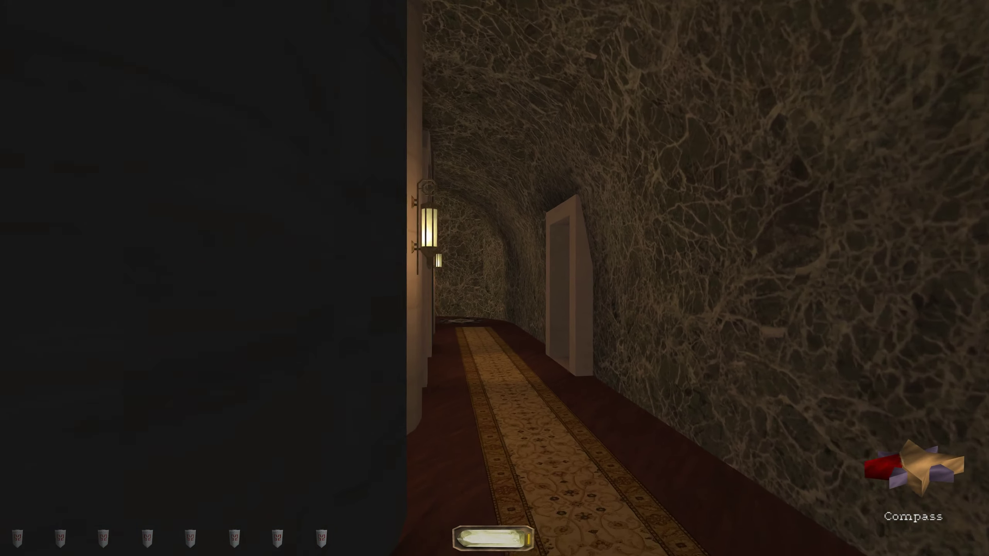
pyautogui.press('Up')
pyautogui.press('Right')
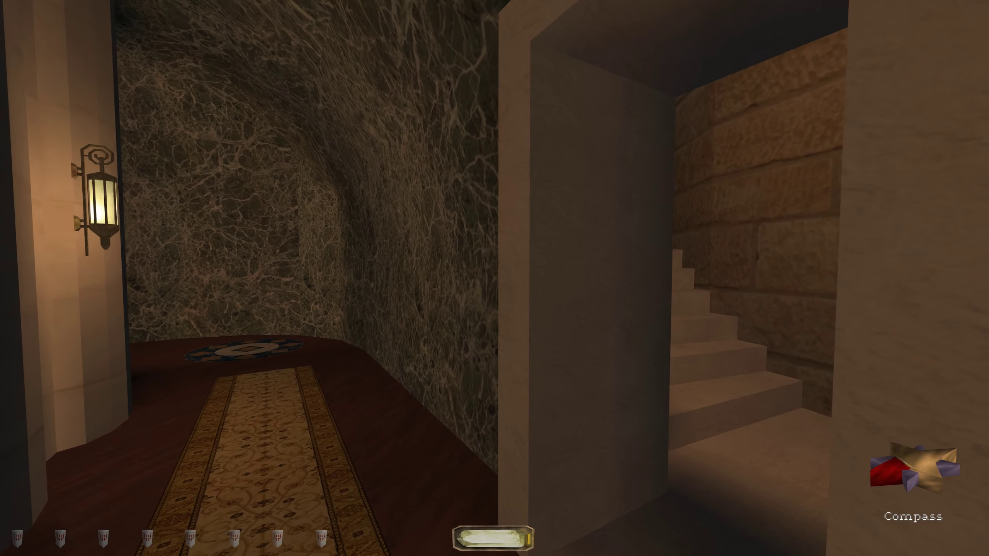
pyautogui.press('Left')
pyautogui.press('Up')
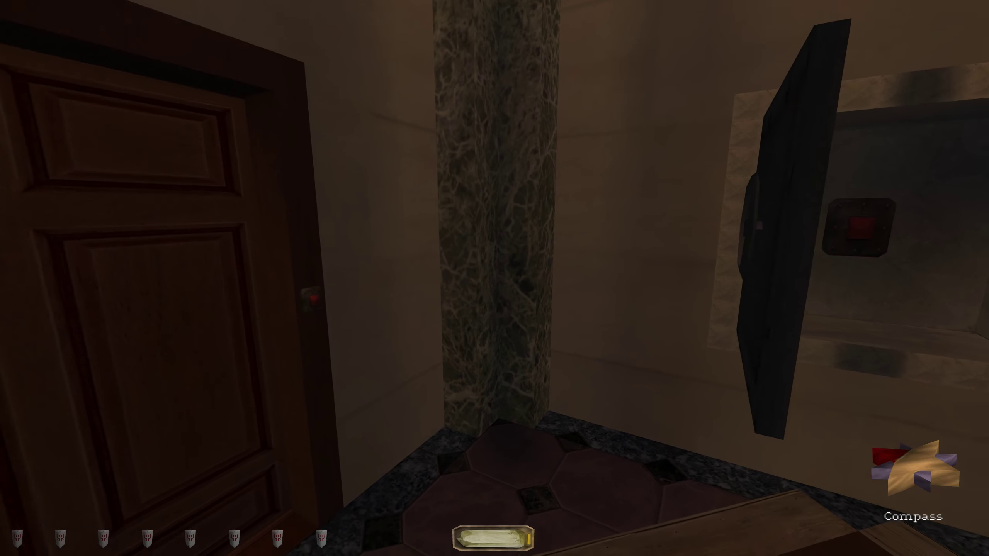
pyautogui.press('Right')
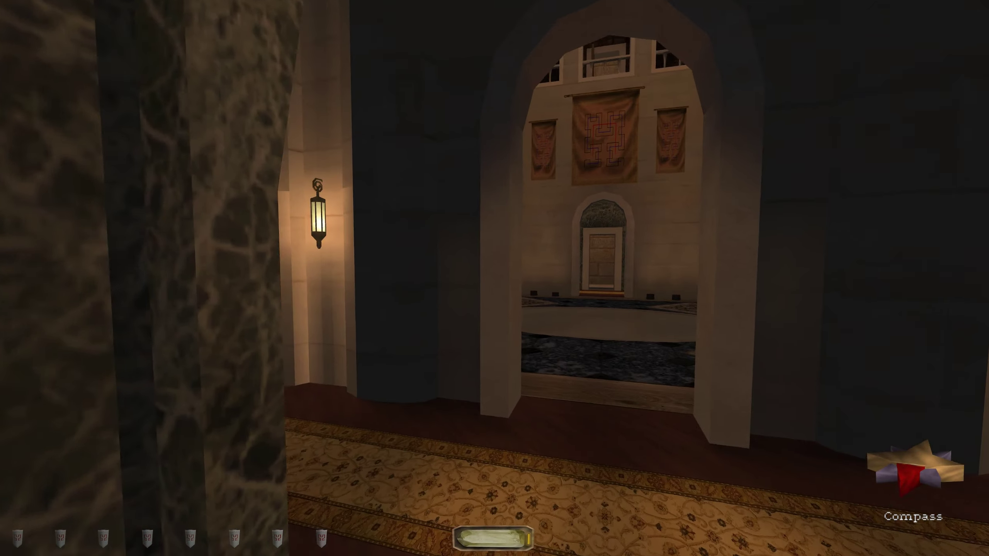
pyautogui.press('Left')
pyautogui.press('Up')
pyautogui.press('Left')
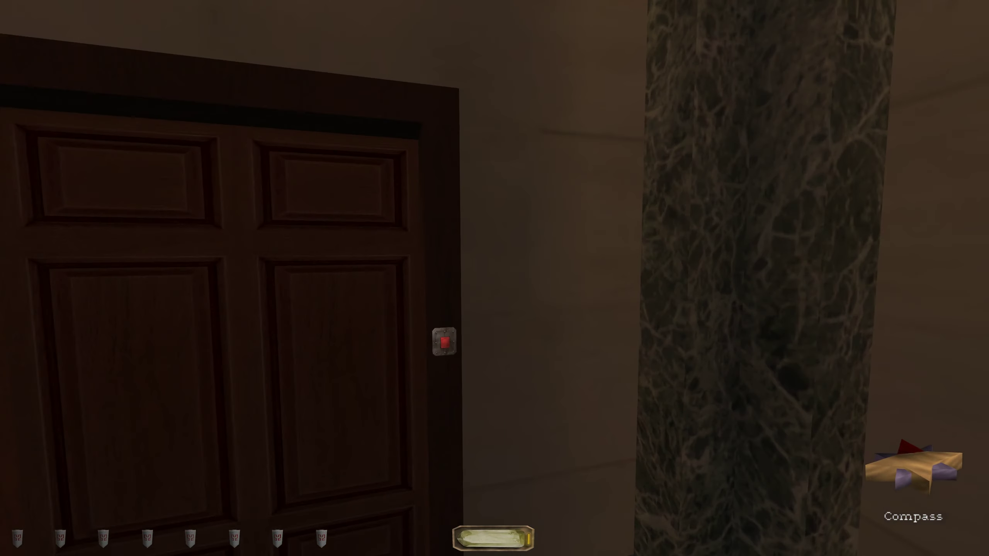
# Open the door, step into the Penthouse elevator, and turn to face its doors
pyautogui.press('Return')
pyautogui.press('Up')
pyautogui.press('Right')
pyautogui.press('Left')
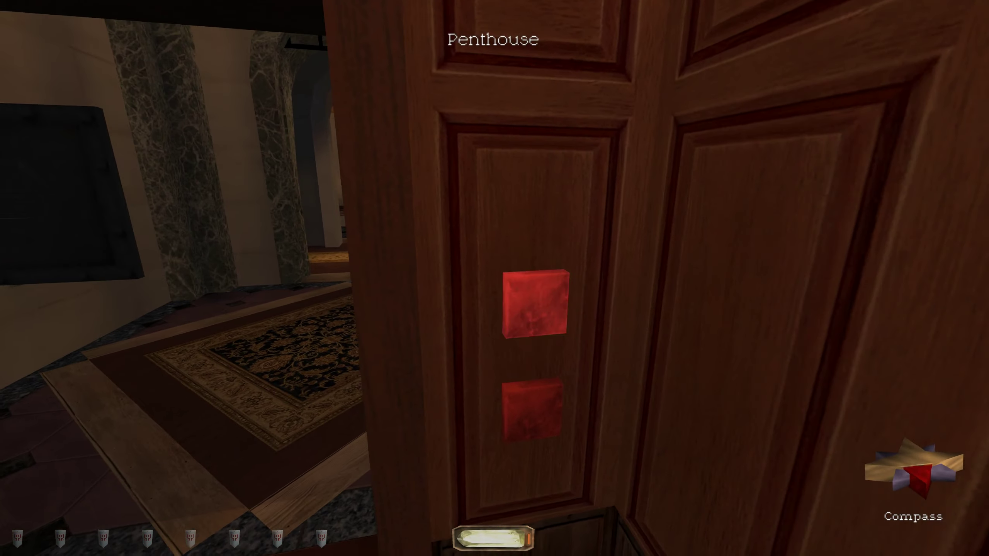
pyautogui.press('Down')
pyautogui.press('Left')
pyautogui.press('Down')
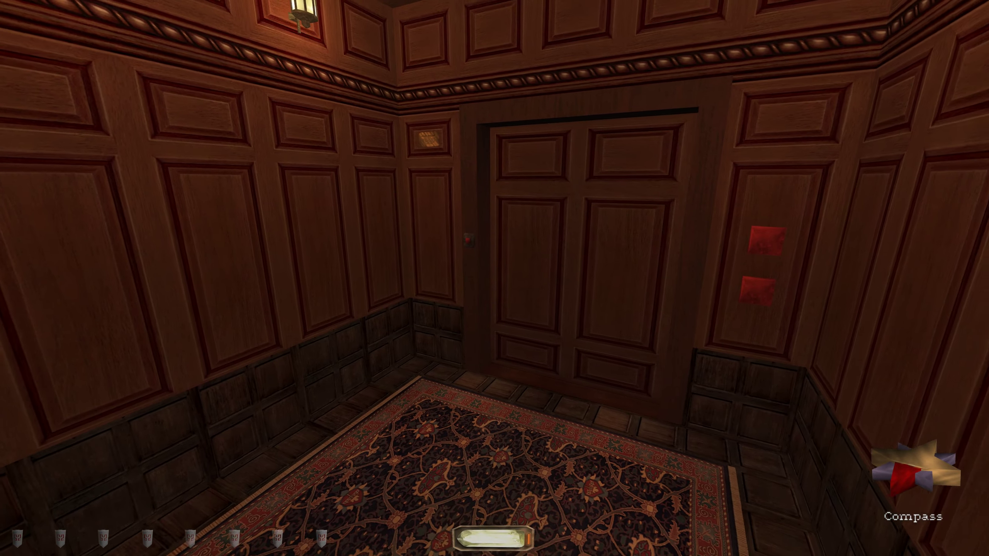
pyautogui.press('Down')
pyautogui.press('Left')
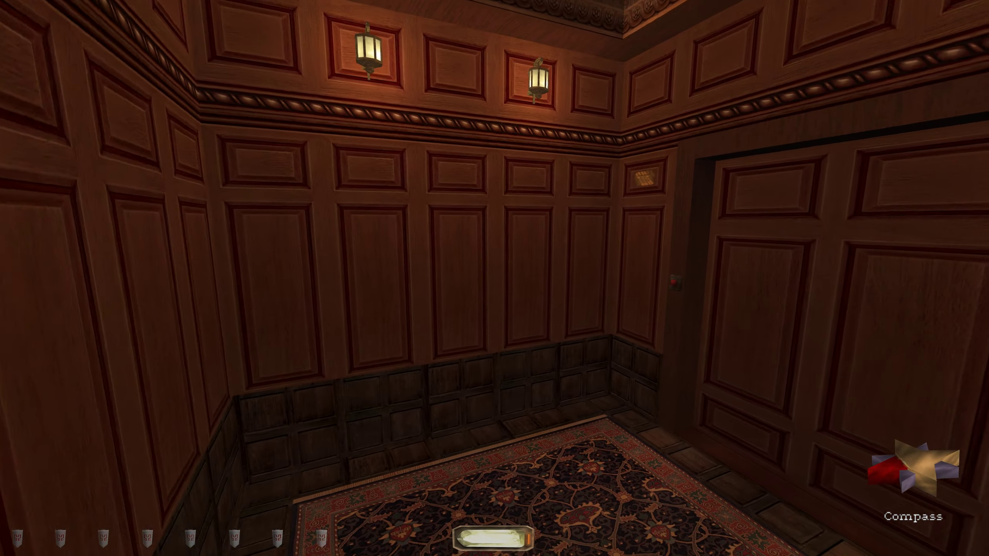
pyautogui.press('Right')
pyautogui.press('Up')
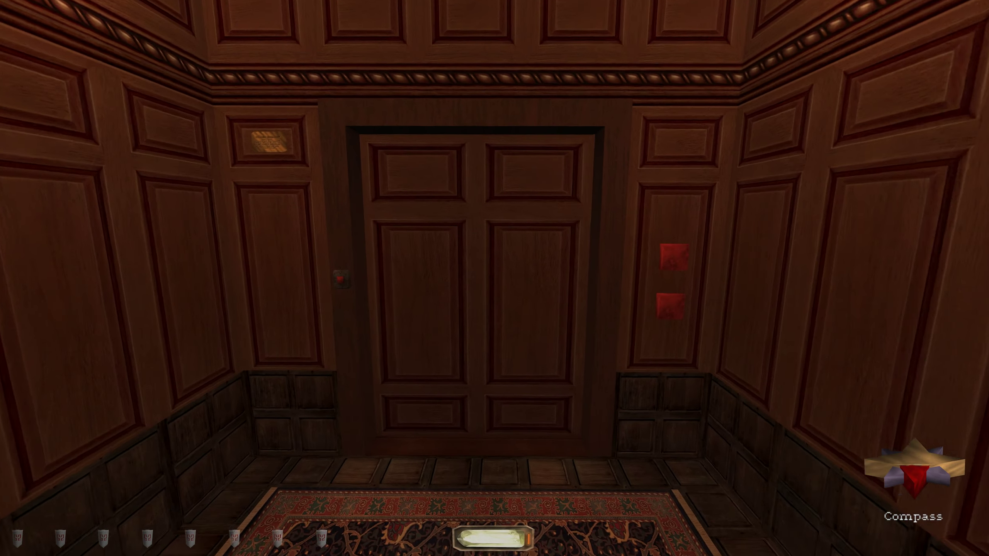
# Enter the lamplit stone shaft, climb the rope to the ceiling grate, and equip the Rope Arrow
pyautogui.press('Up')
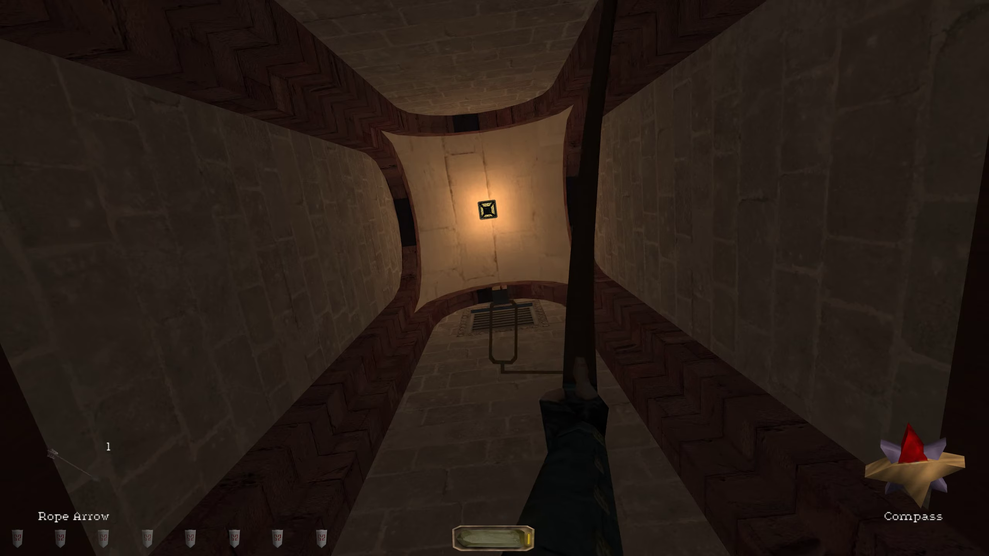
pyautogui.press('Up')
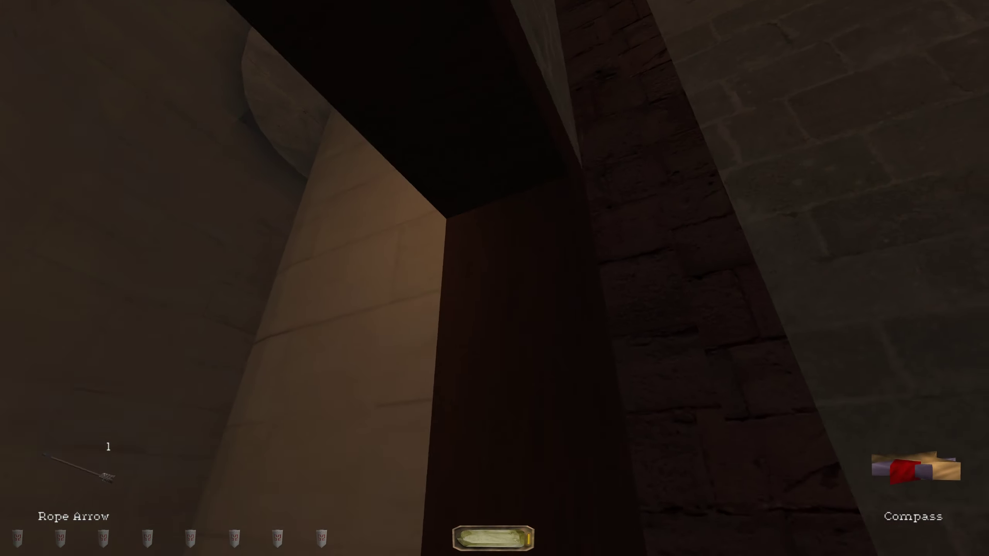
pyautogui.press('Up')
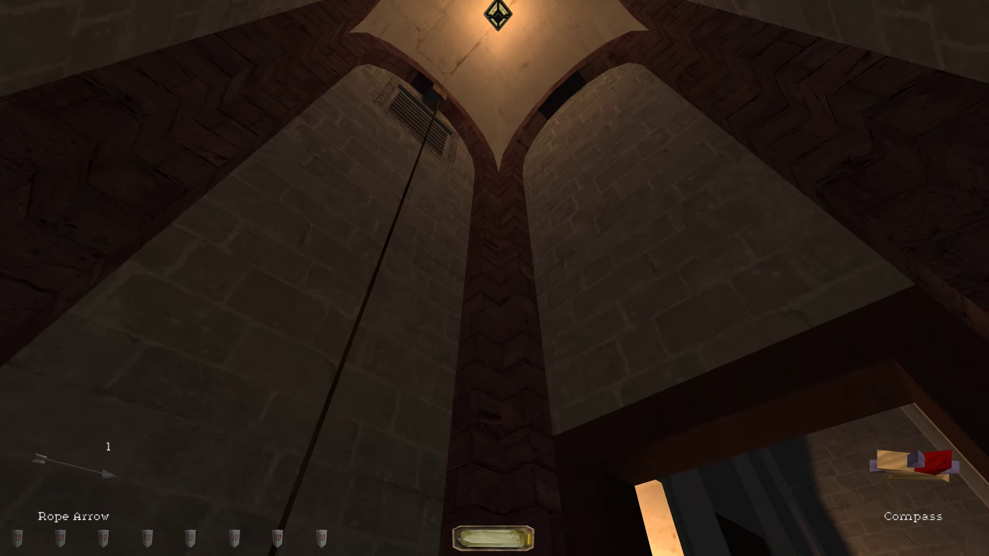
pyautogui.press('Up')
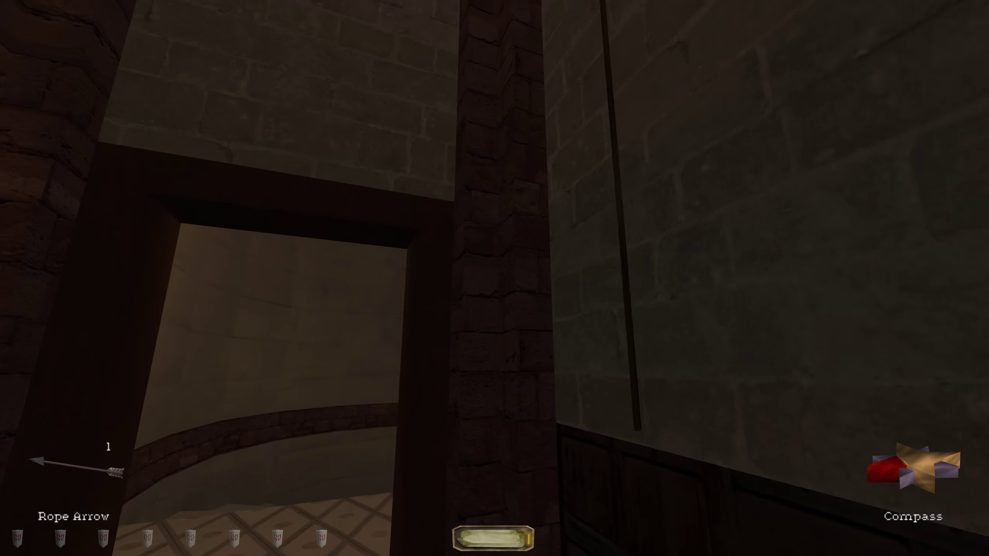
pyautogui.press('Up')
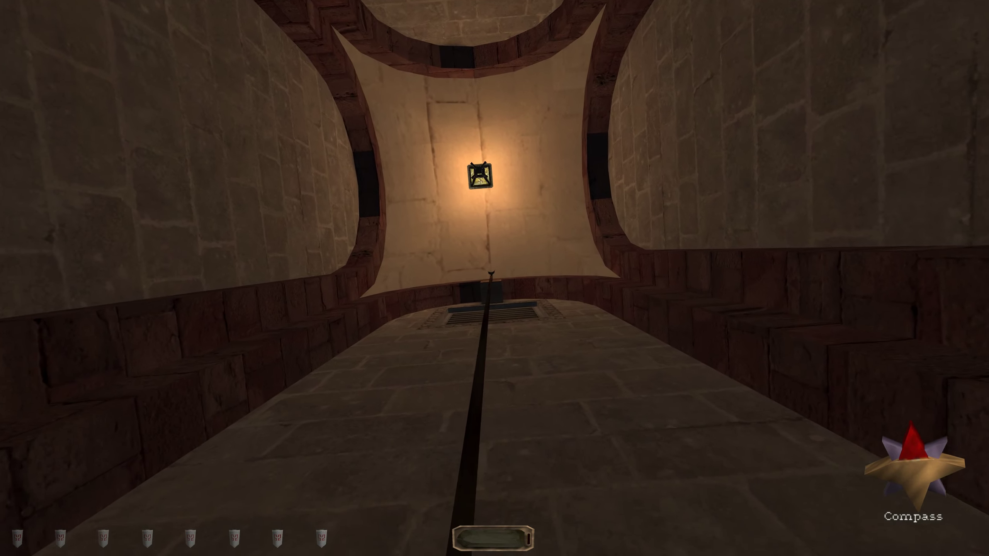
pyautogui.press('Up')
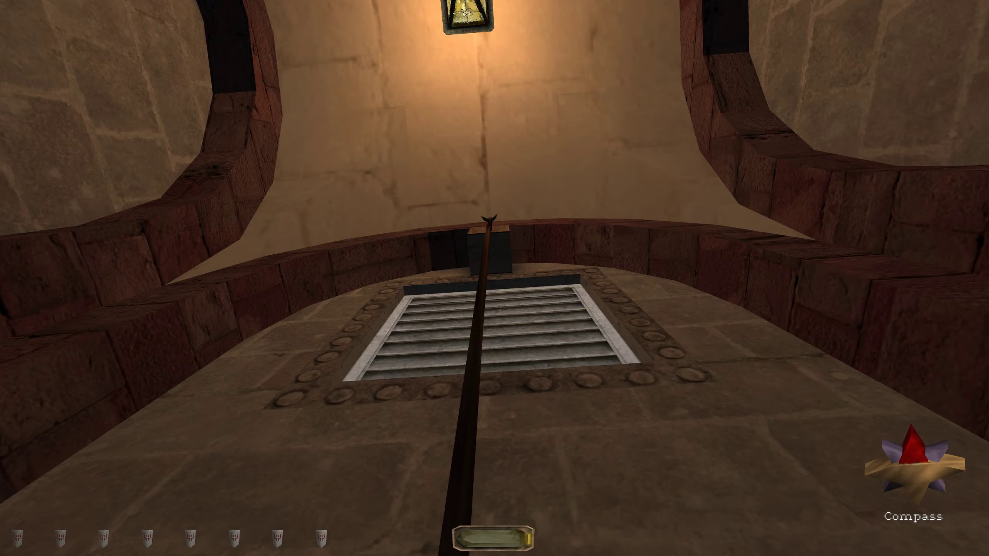
pyautogui.press('Up')
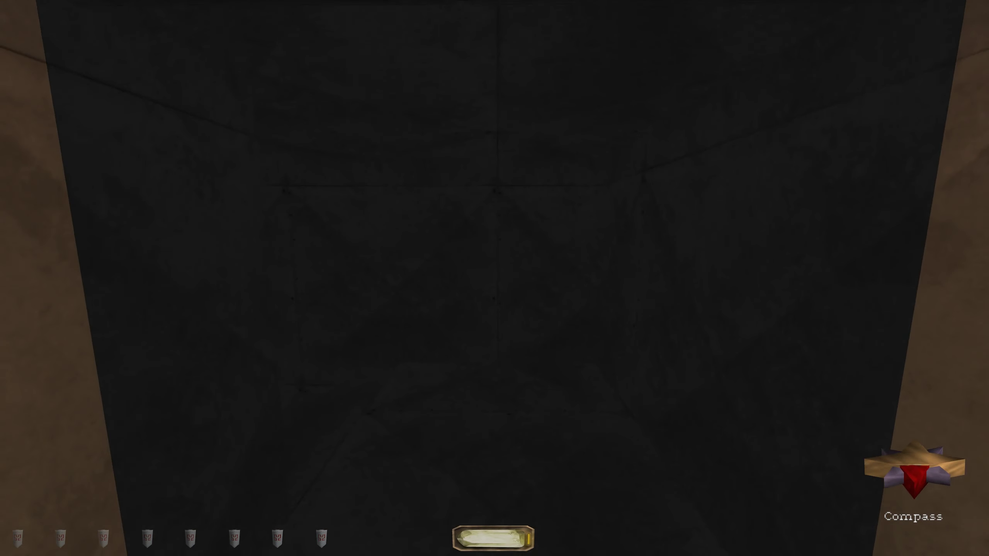
pyautogui.press('7')
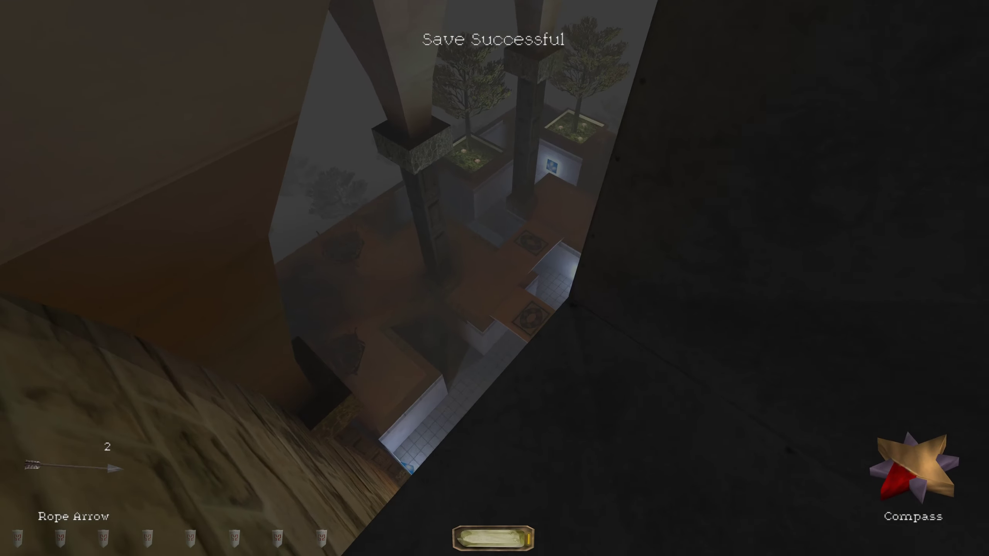
# Put away the rope arrow, quicksave, drop into the pool and climb out
pyautogui.press('`')
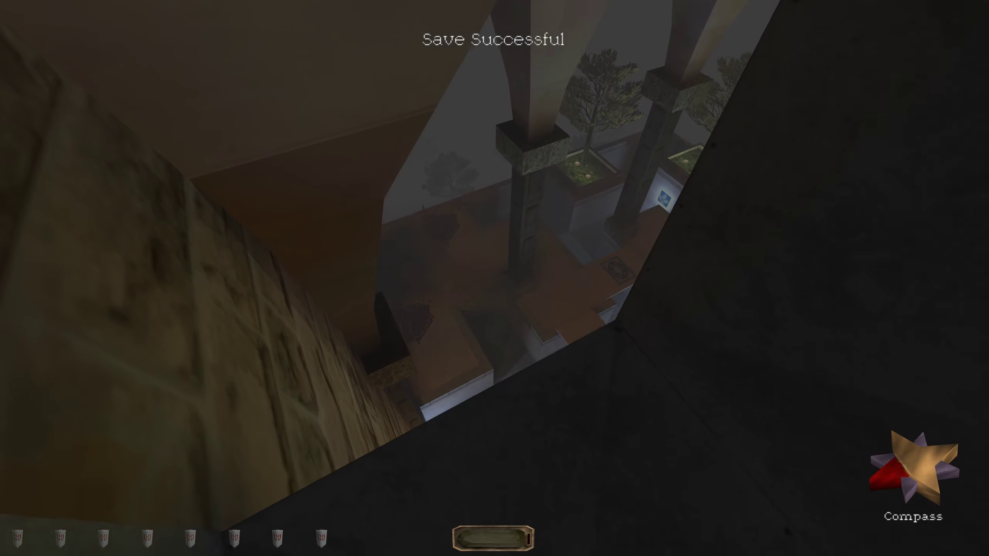
pyautogui.press('F9')
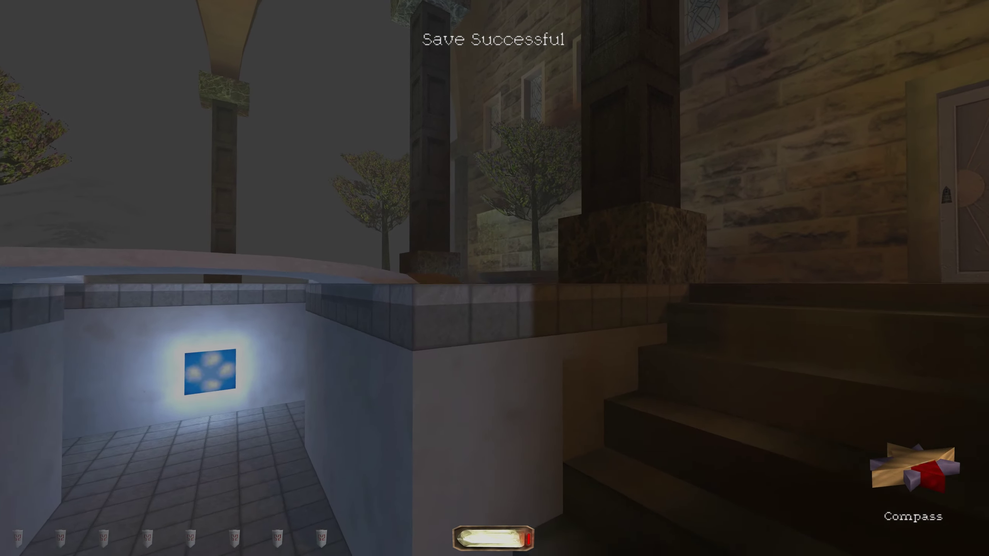
pyautogui.press('w')
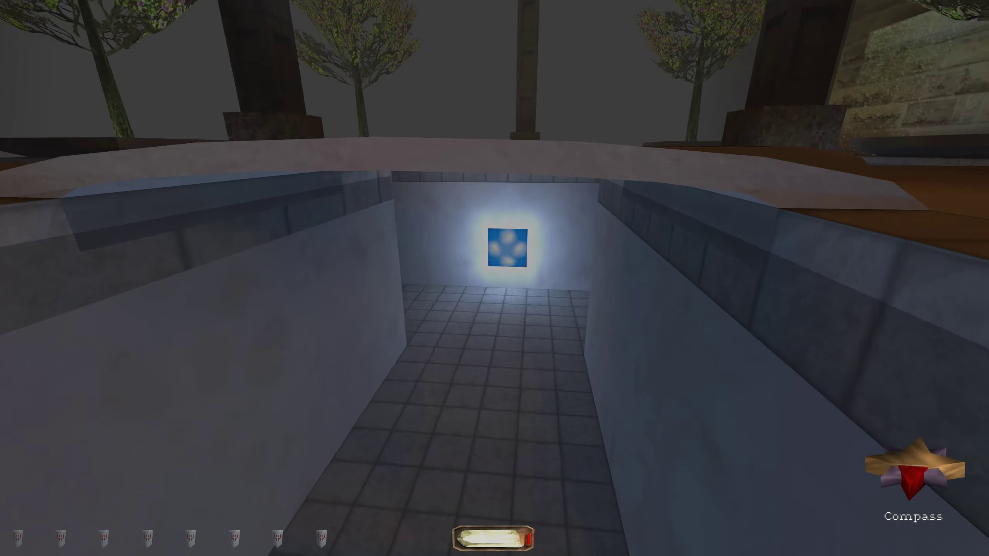
pyautogui.press('w')
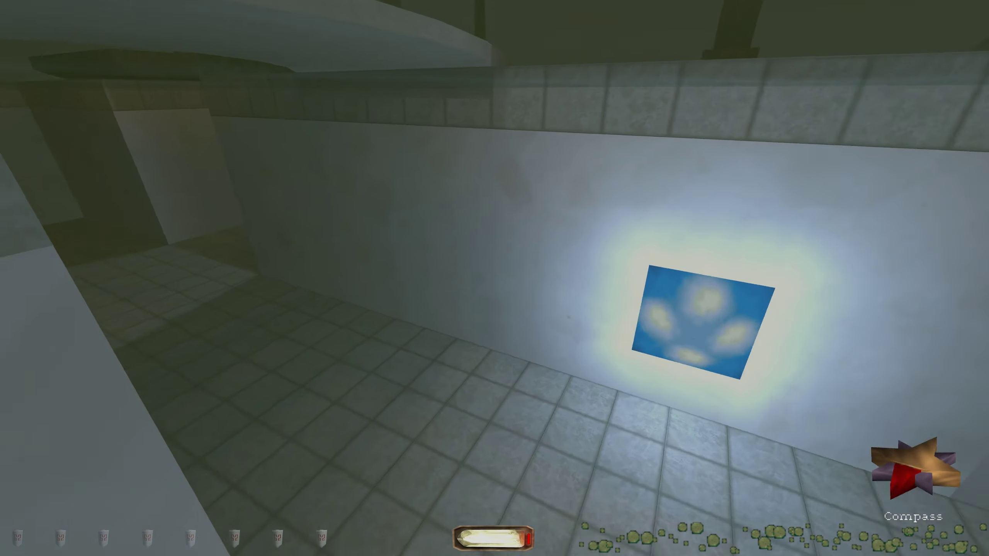
pyautogui.press('w')
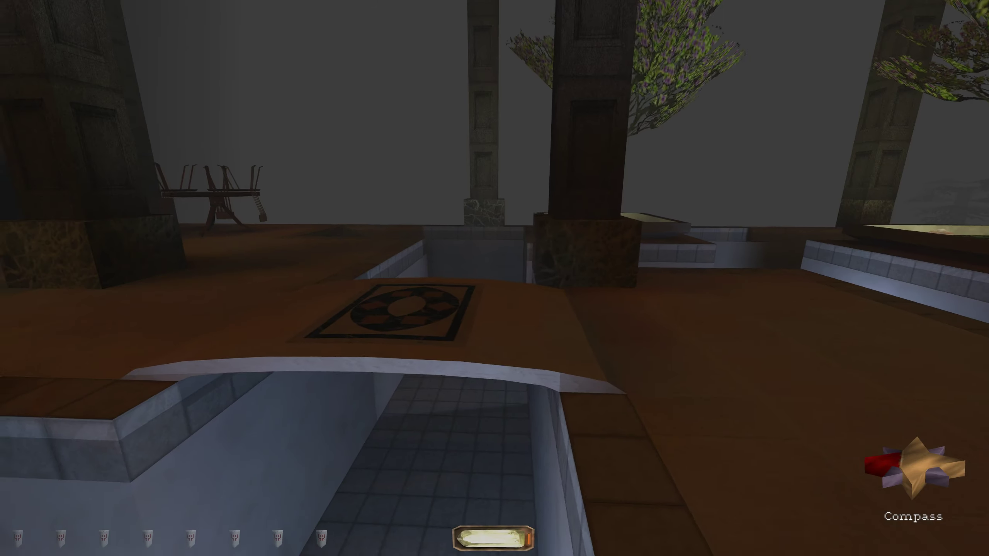
# Cross the courtyard past the planters and floor lever, and open the barred gate
pyautogui.press('w')
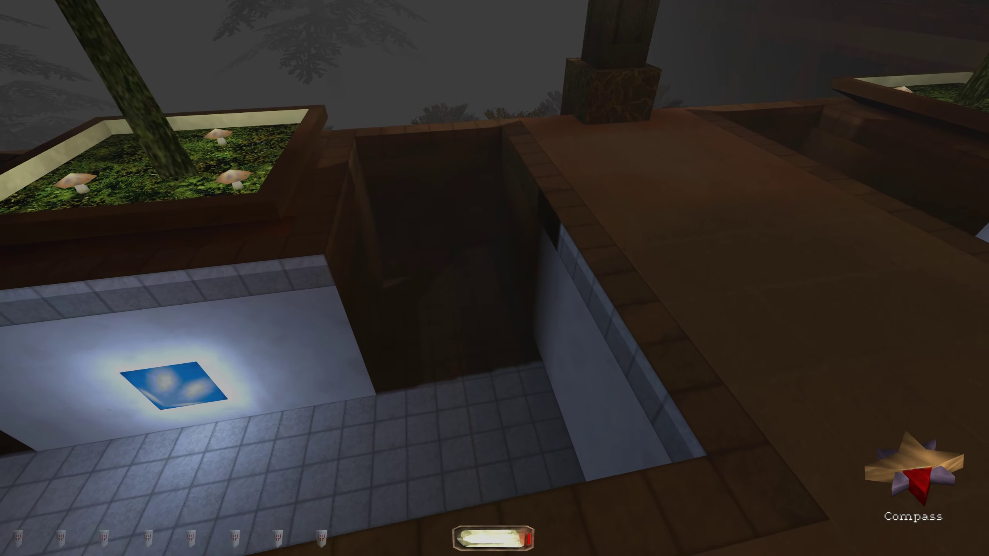
pyautogui.press('w')
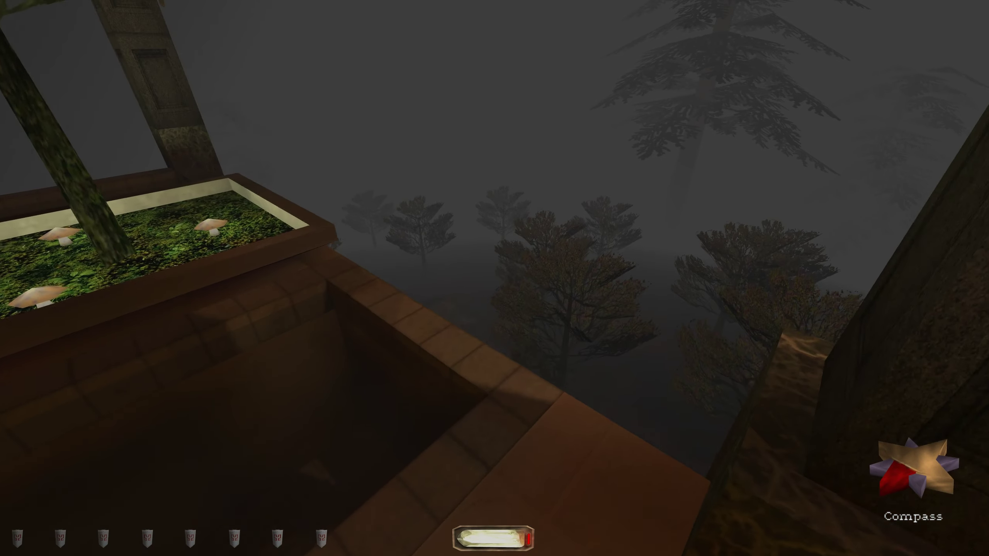
pyautogui.press('w')
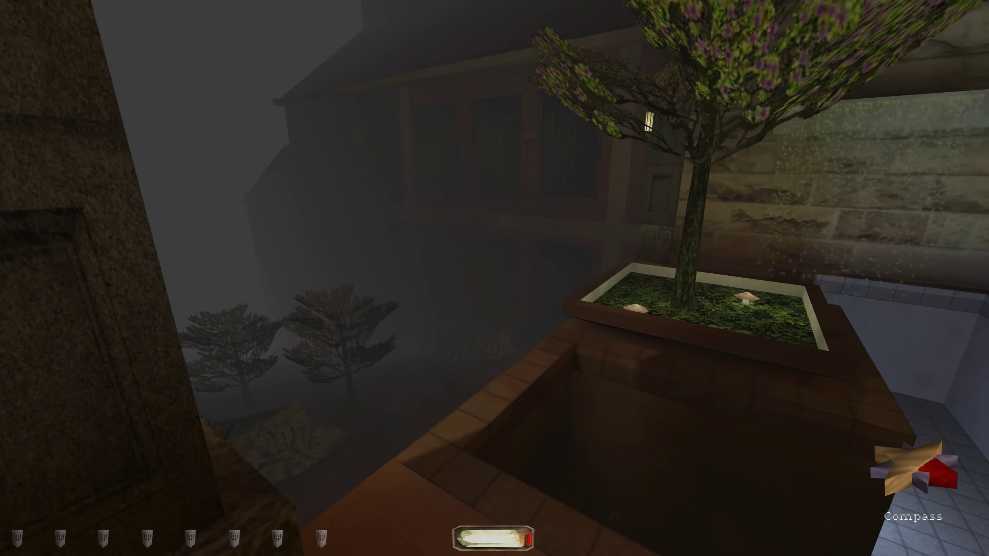
pyautogui.press('w')
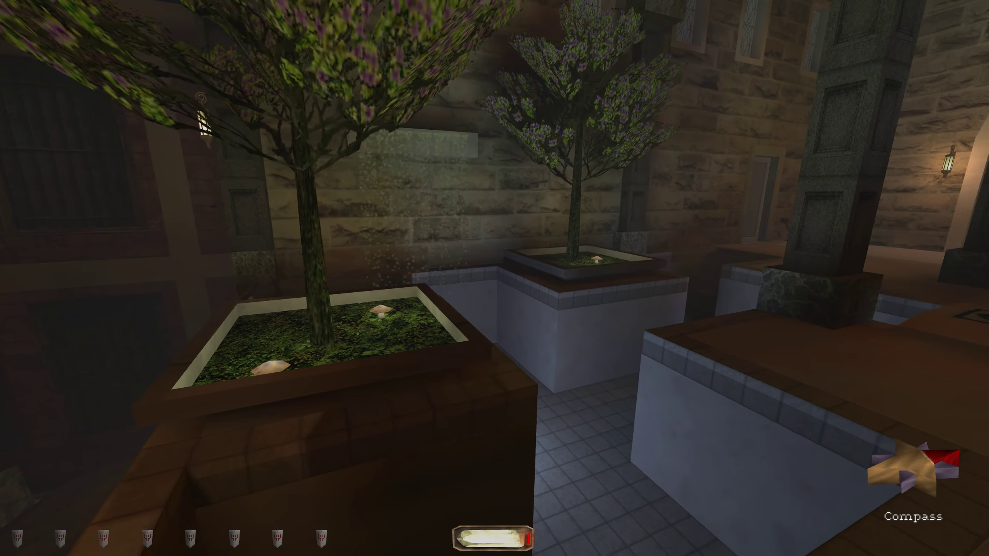
pyautogui.press('w')
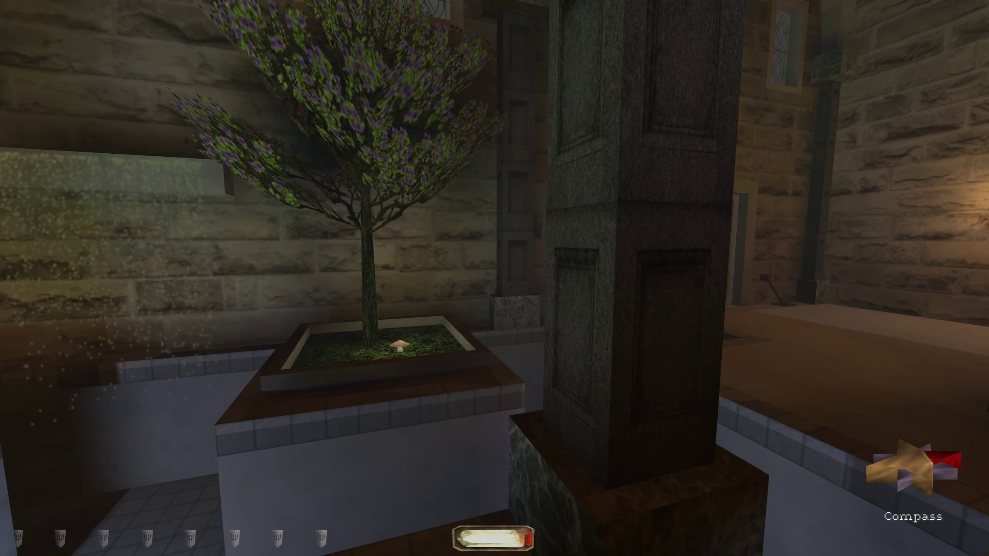
pyautogui.press('w')
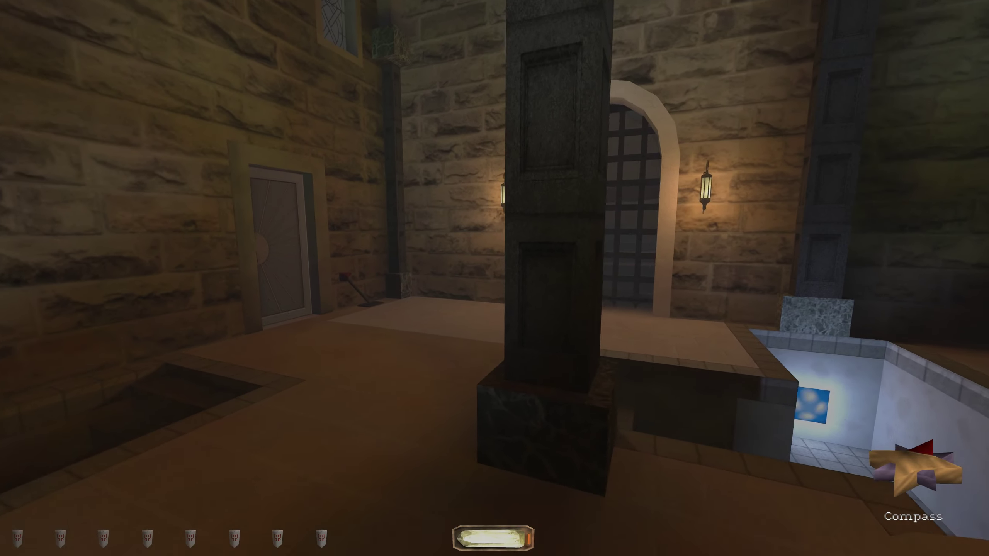
pyautogui.press('w')
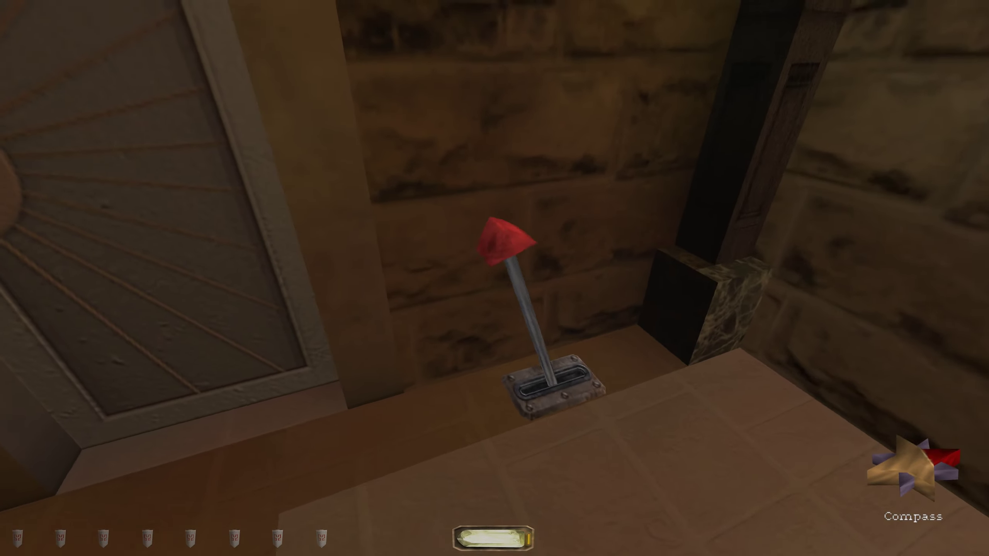
pyautogui.press('w')
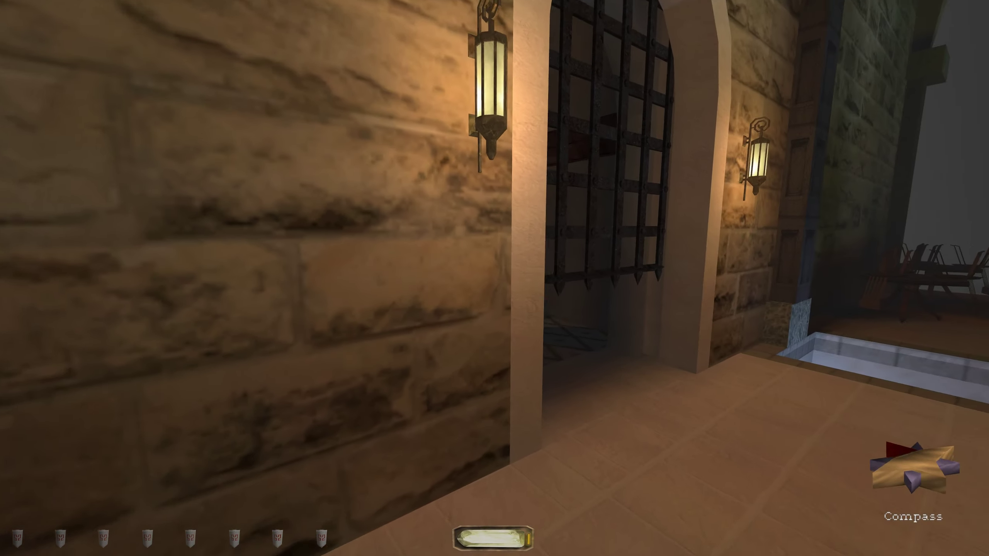
pyautogui.press('w')
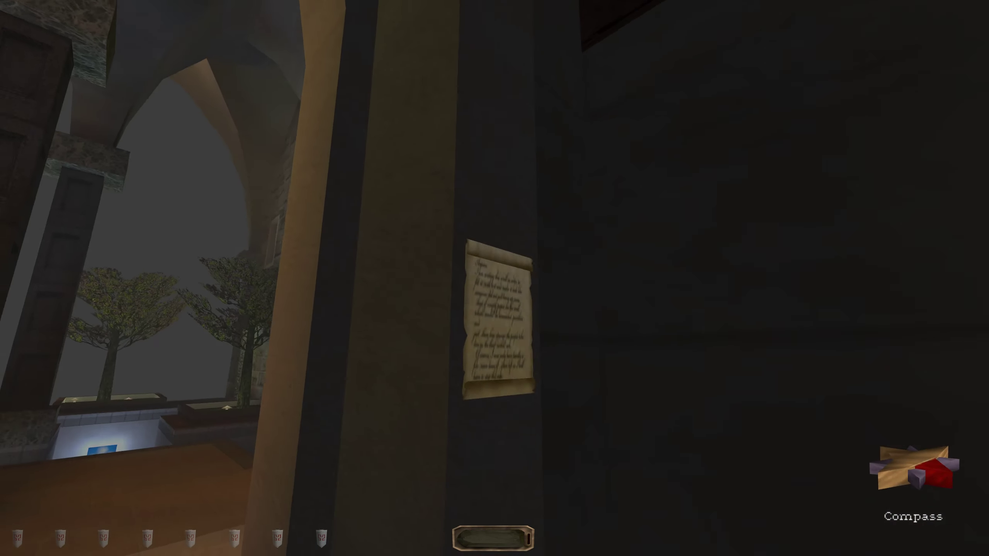
# Read the wall note about invisible deadly barriers, then head back through the pool hall
pyautogui.rightClick(495, 278)
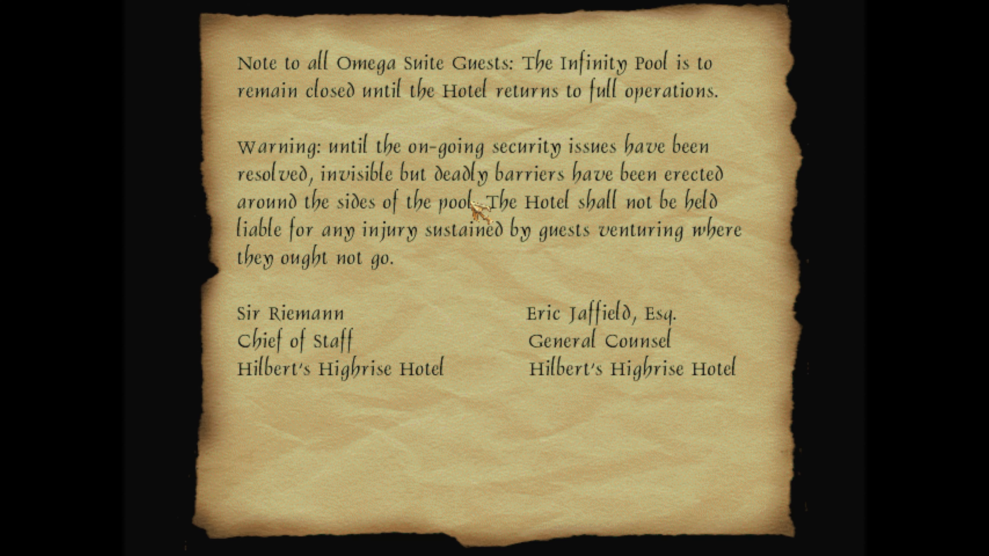
pyautogui.click(474, 216)
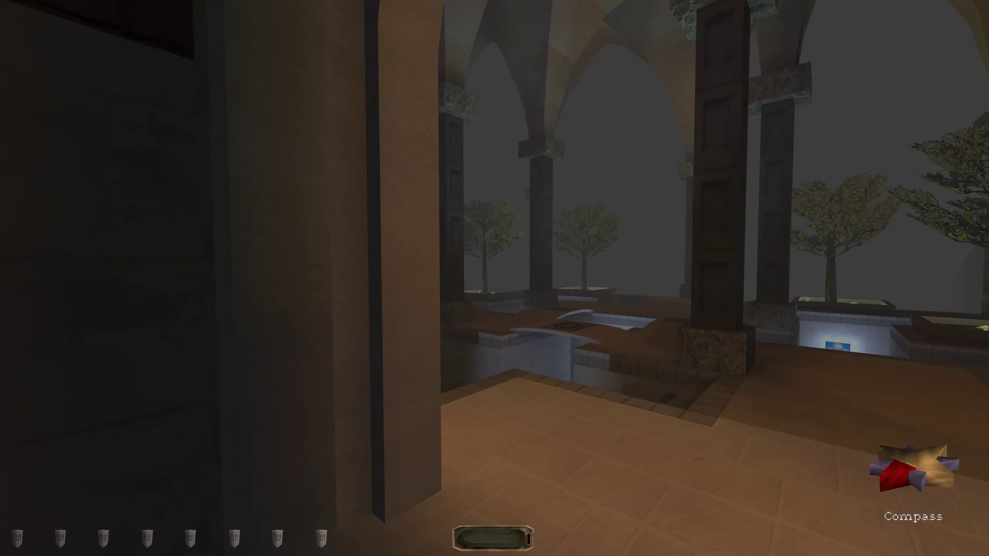
pyautogui.press('w')
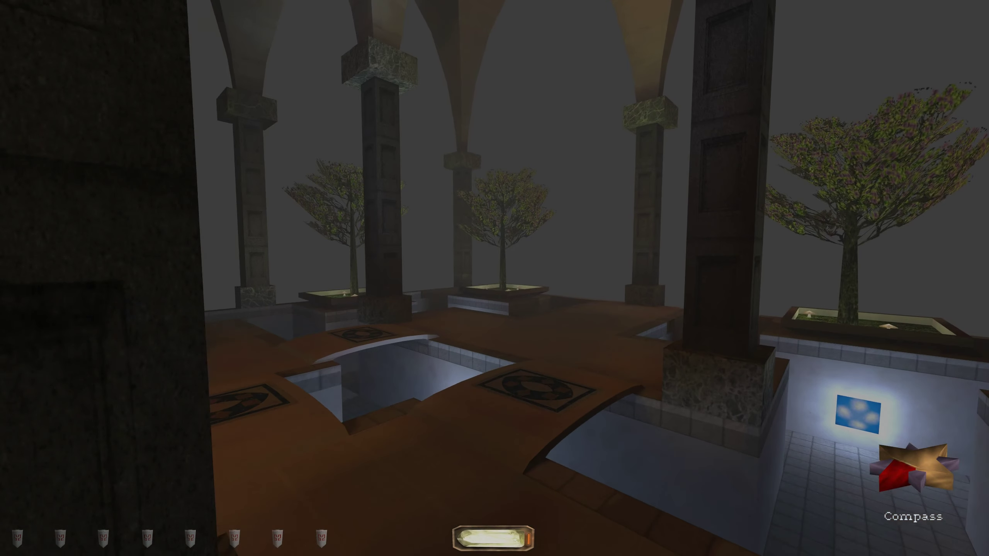
# Quicksave, walk onto the ledge by the planter and pillar, then quickload
pyautogui.press('F9')
pyautogui.press('w')
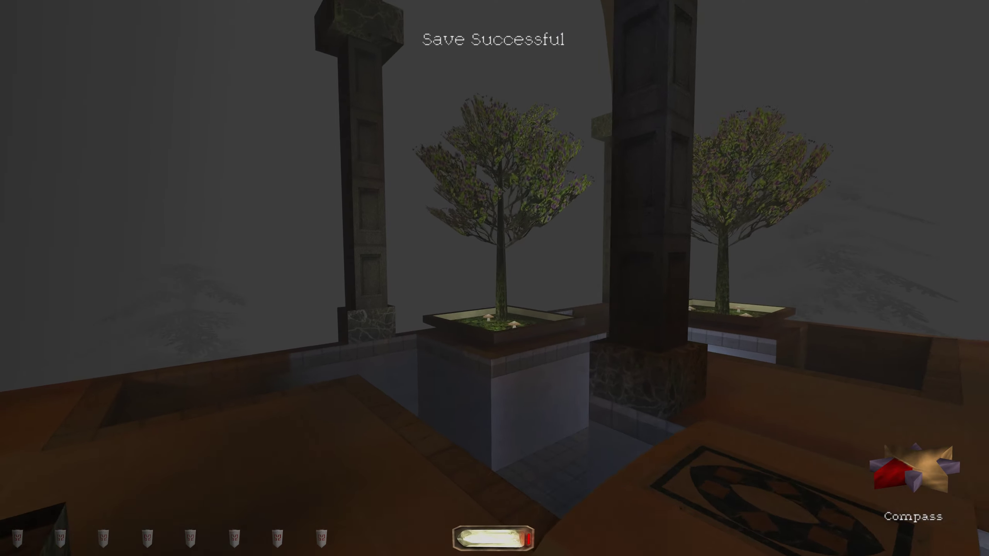
pyautogui.press('w')
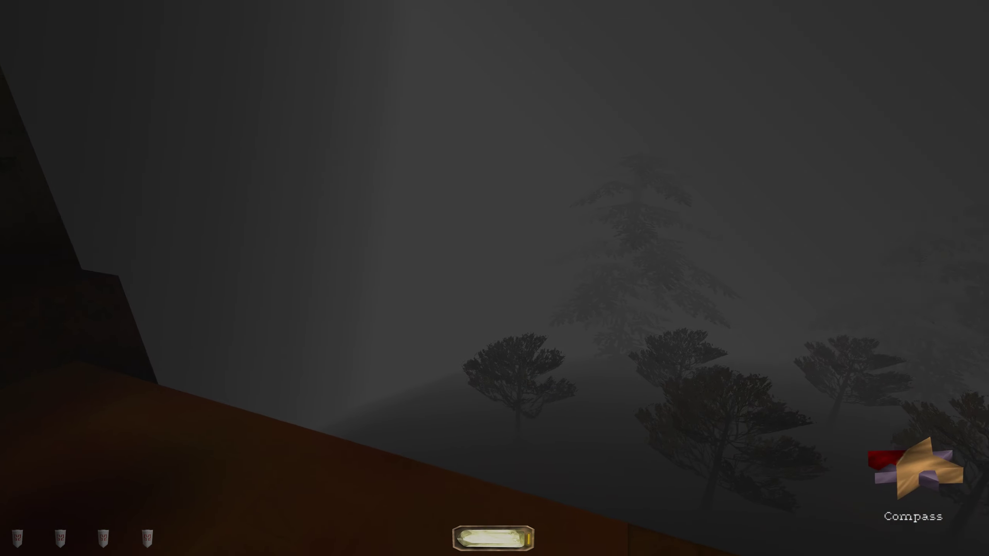
pyautogui.press('F9')
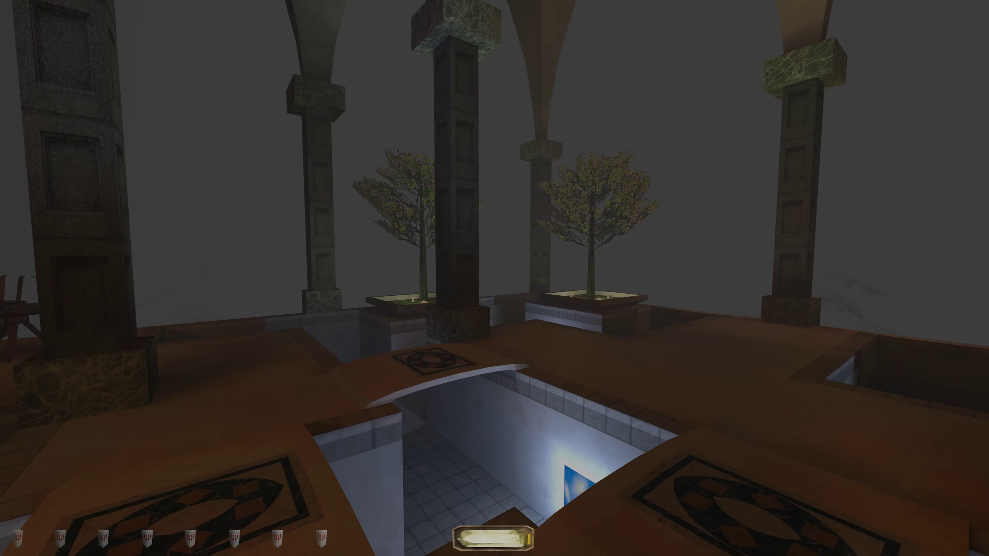
# Go from the courtyard door up the arched stairwell into the carpeted hallway, sword drawn
pyautogui.press(']')
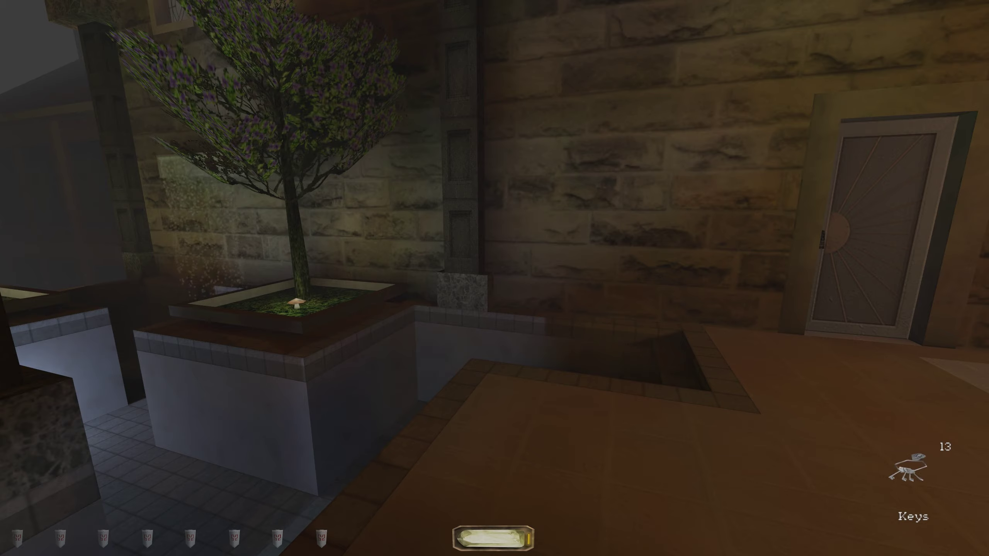
pyautogui.press('d')
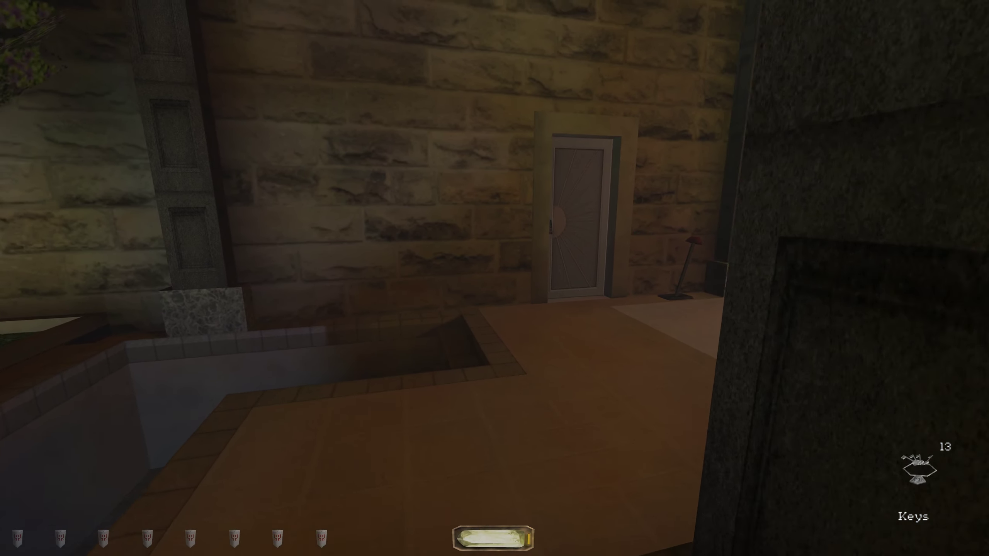
pyautogui.press(']')
pyautogui.press('w')
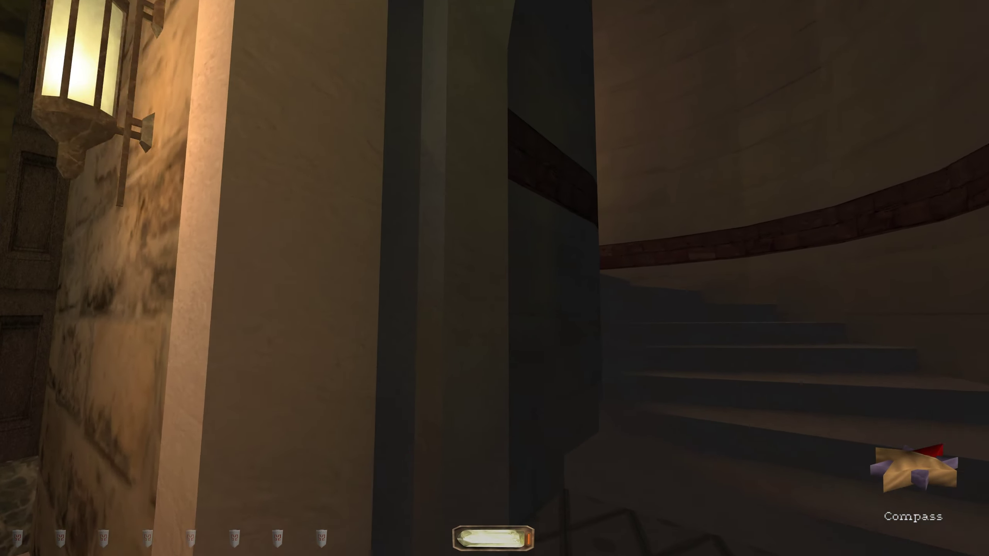
pyautogui.press('w')
pyautogui.press('w')
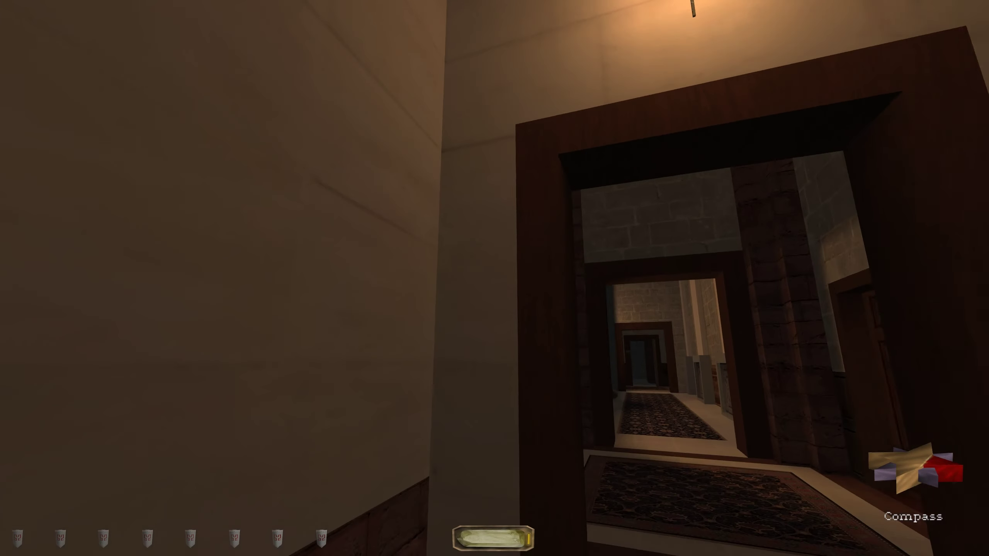
pyautogui.press('w')
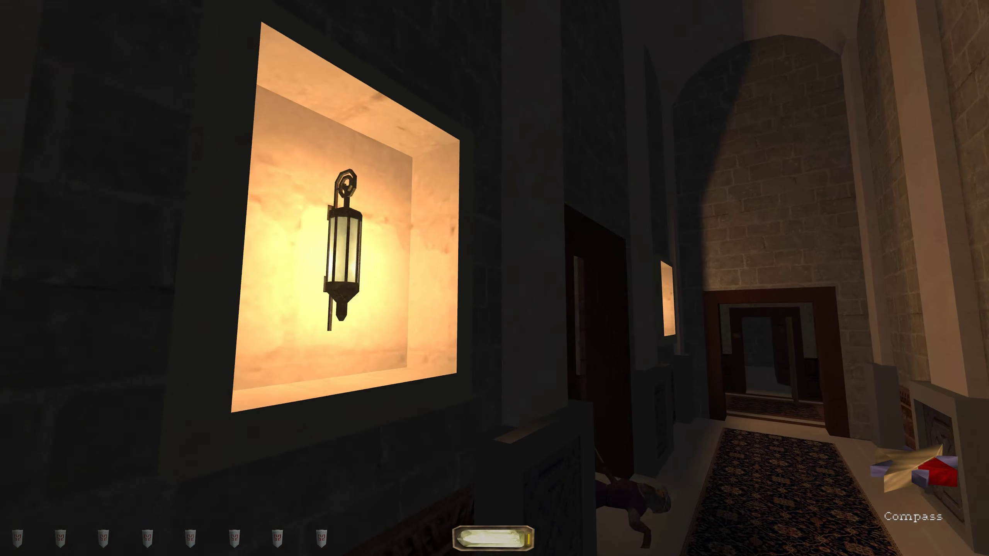
pyautogui.press('1')
# Follow the curved brick corridor past the pedestal and tapestry, through the dining room to the dark stairwell
pyautogui.press('w')
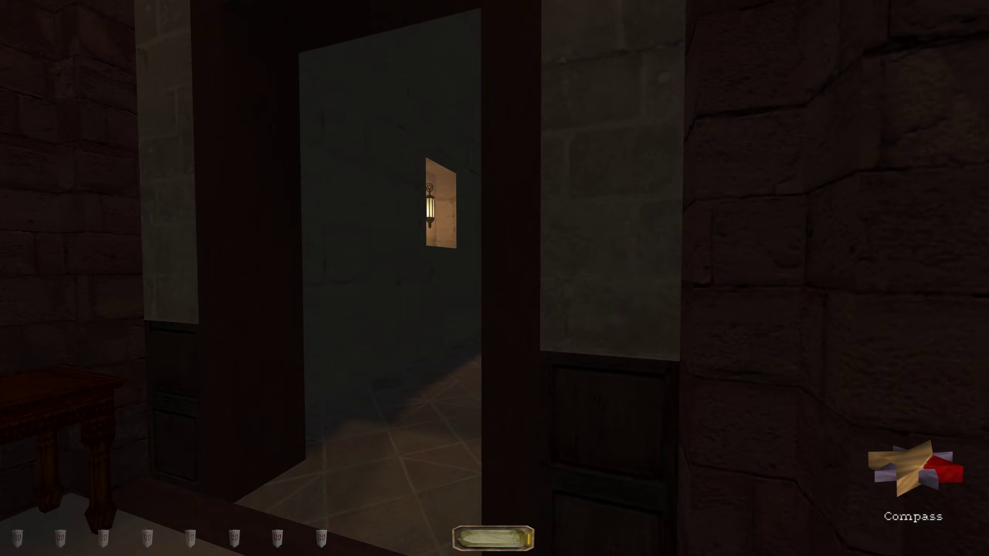
pyautogui.press('w')
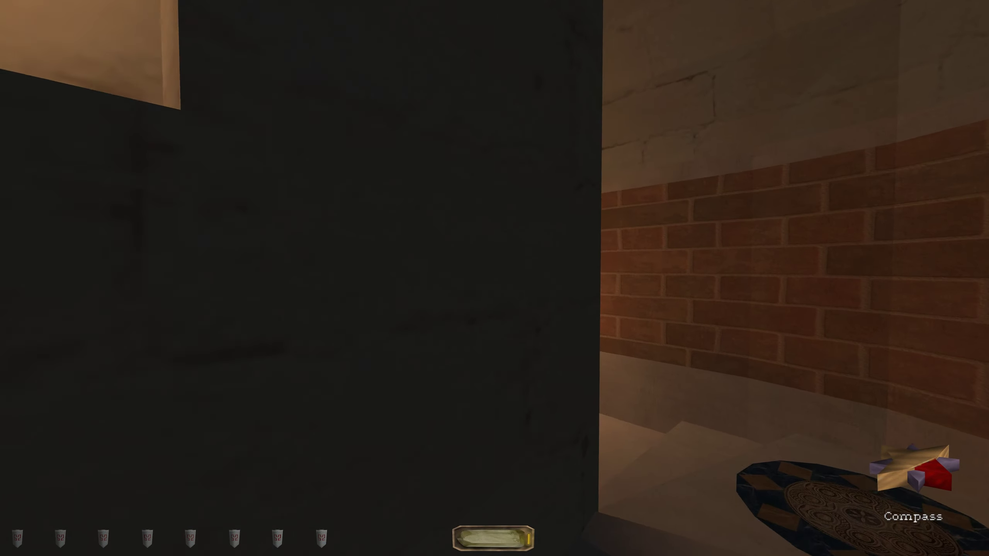
pyautogui.press('w')
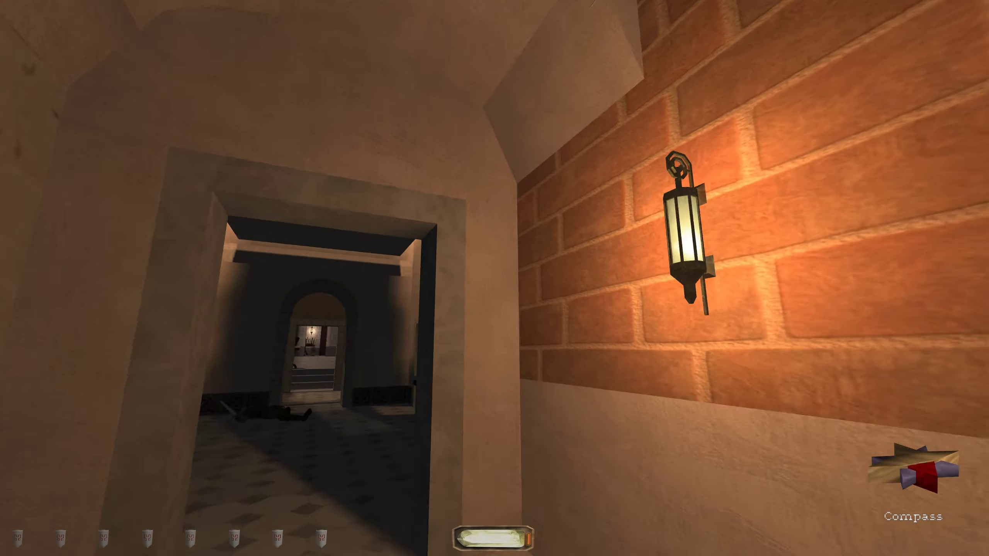
pyautogui.press('w')
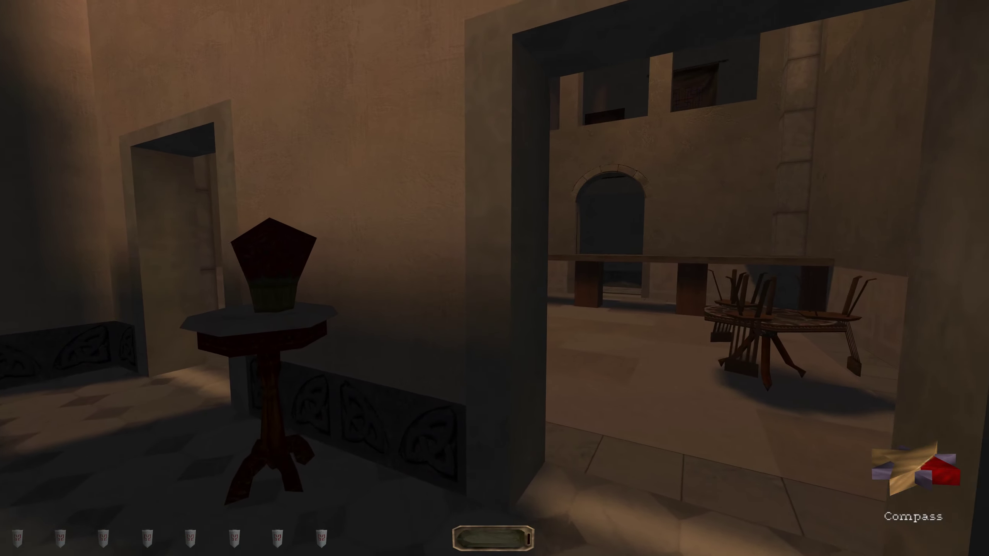
pyautogui.press('w')
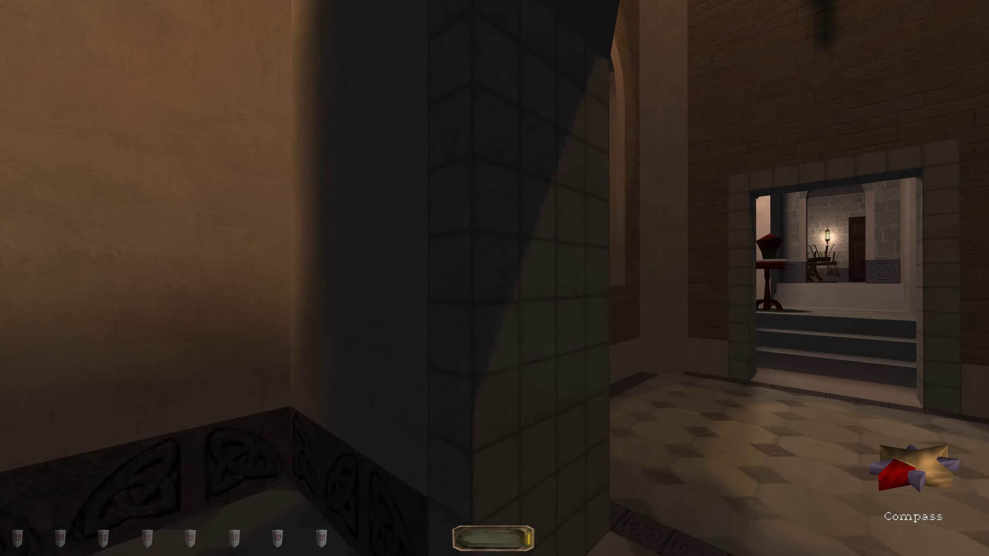
pyautogui.press('w')
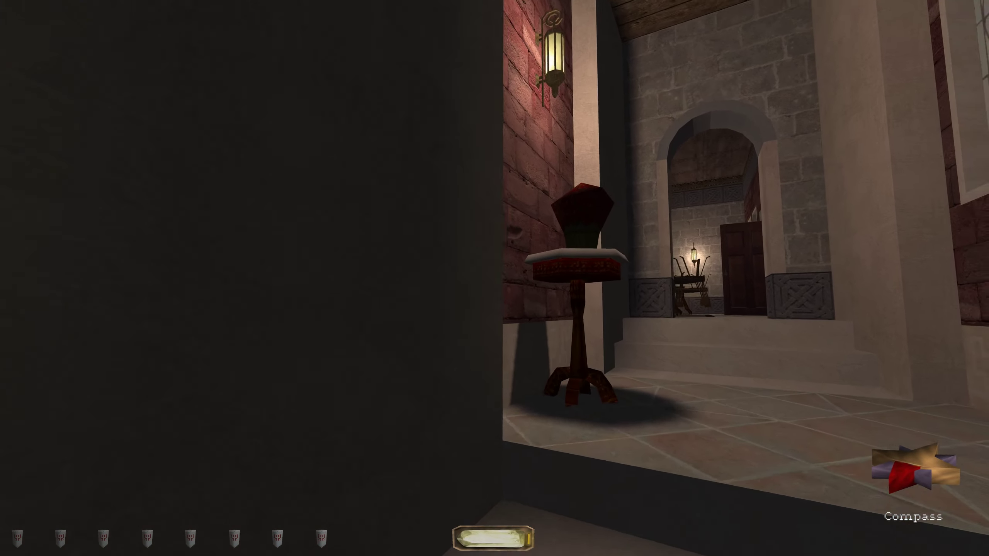
pyautogui.press('w')
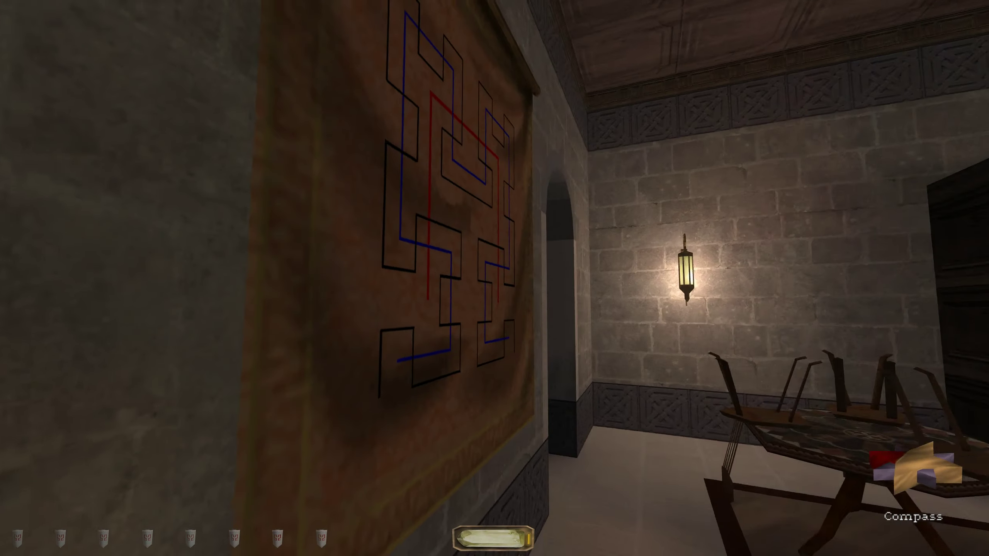
pyautogui.press('w')
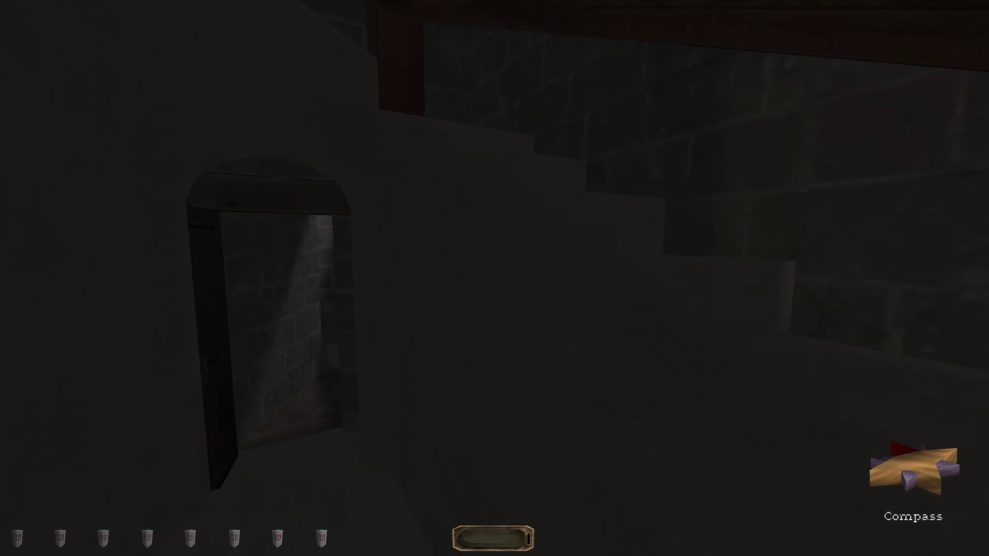
pyautogui.press('w')
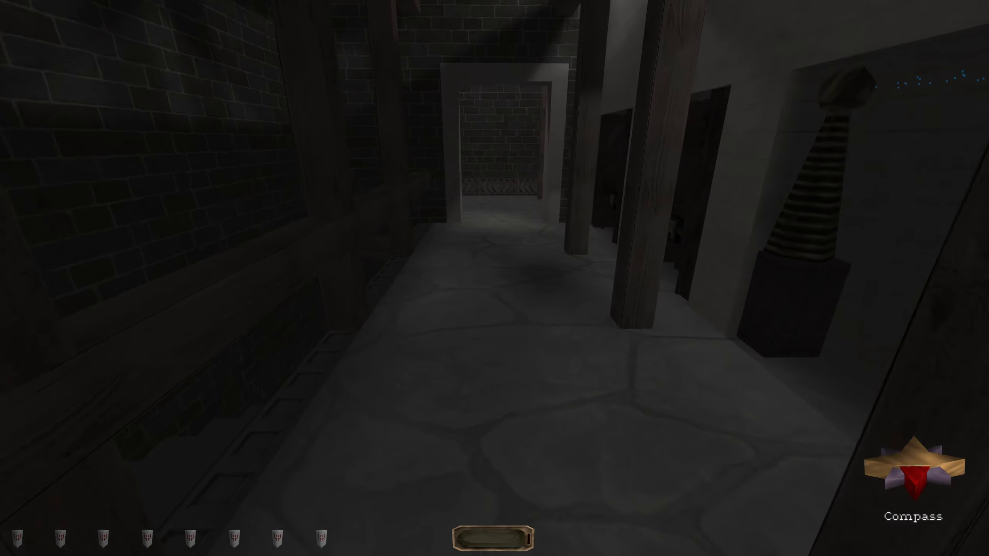
# Pass through the alcove and beamed room to the ladder, climbing through the ceiling hatch into the stone room
pyautogui.press('w')
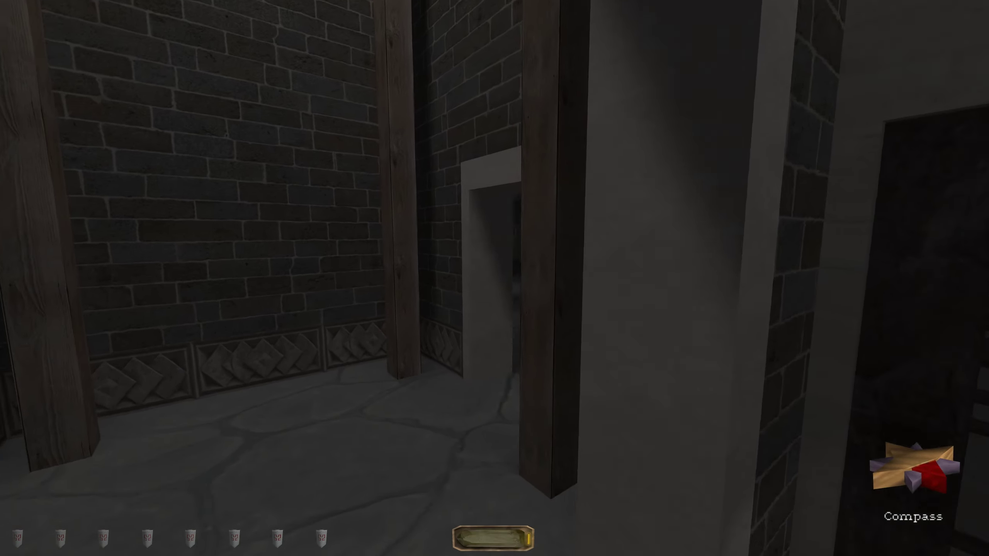
pyautogui.press('w')
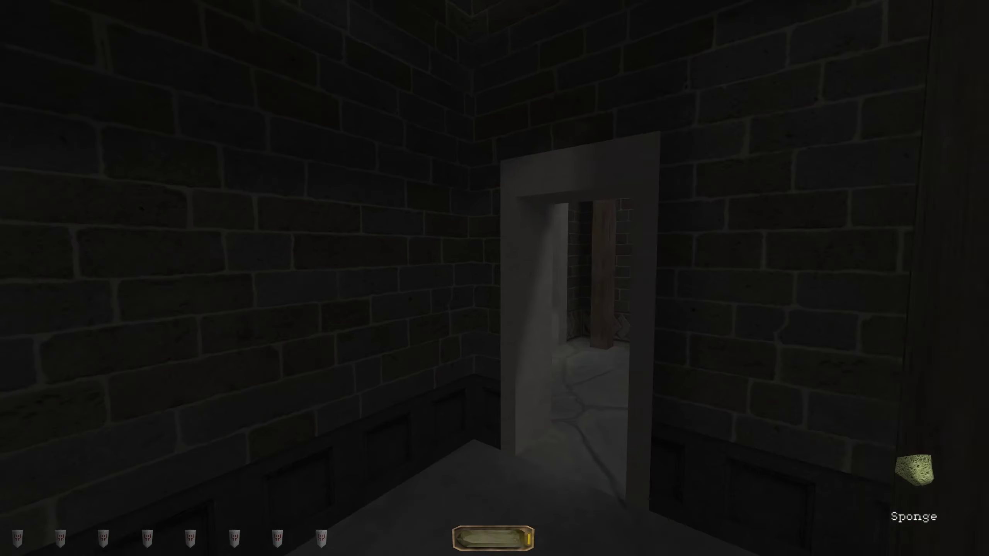
pyautogui.press('w')
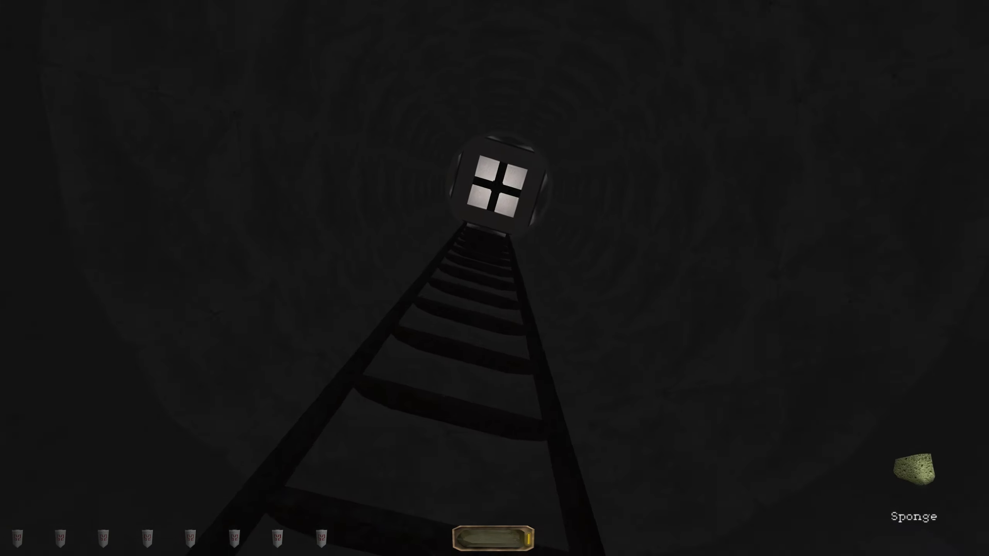
pyautogui.press('w')
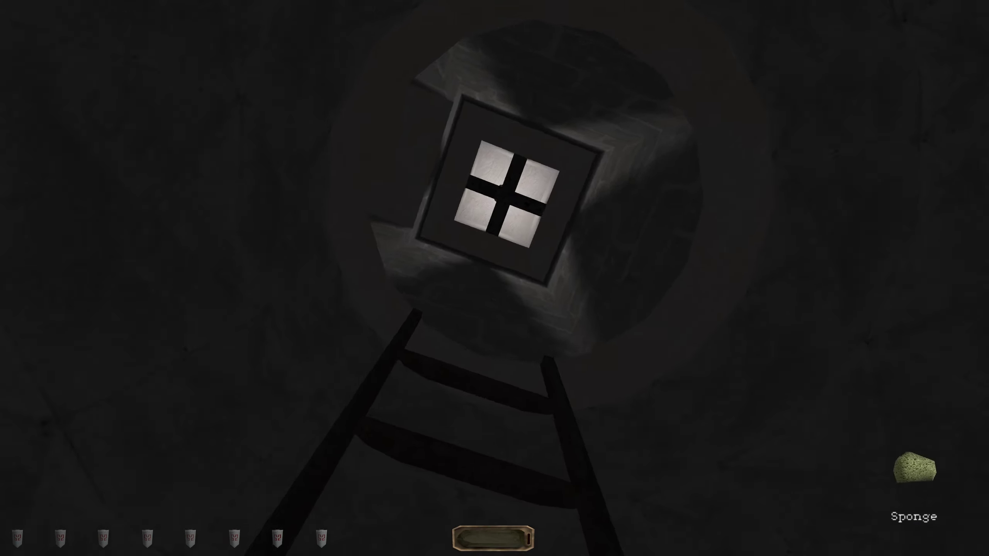
pyautogui.press('w')
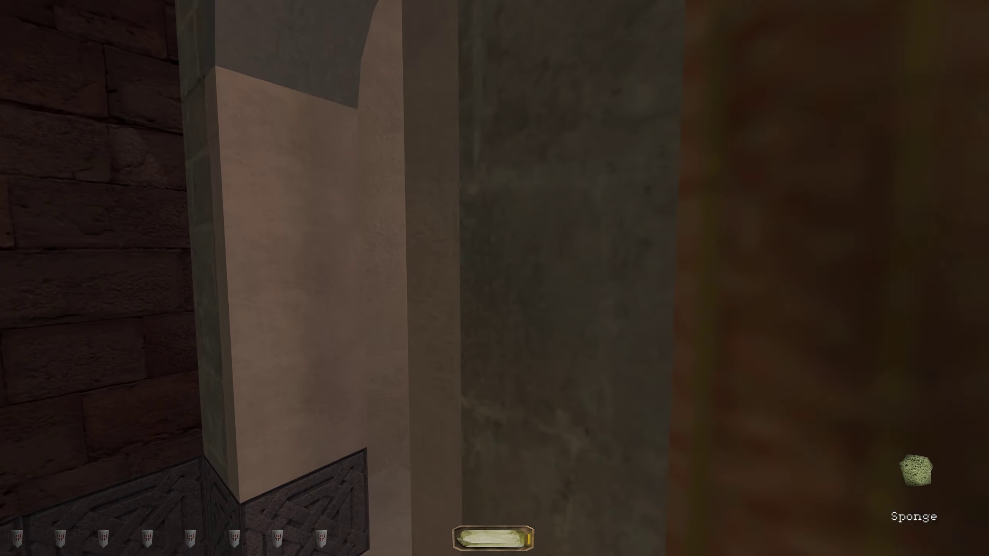
# Select the Sponge in inventory and walk the carpeted corridor to the tiled bath pool
pyautogui.press(']')
pyautogui.press('w')
pyautogui.press('[')
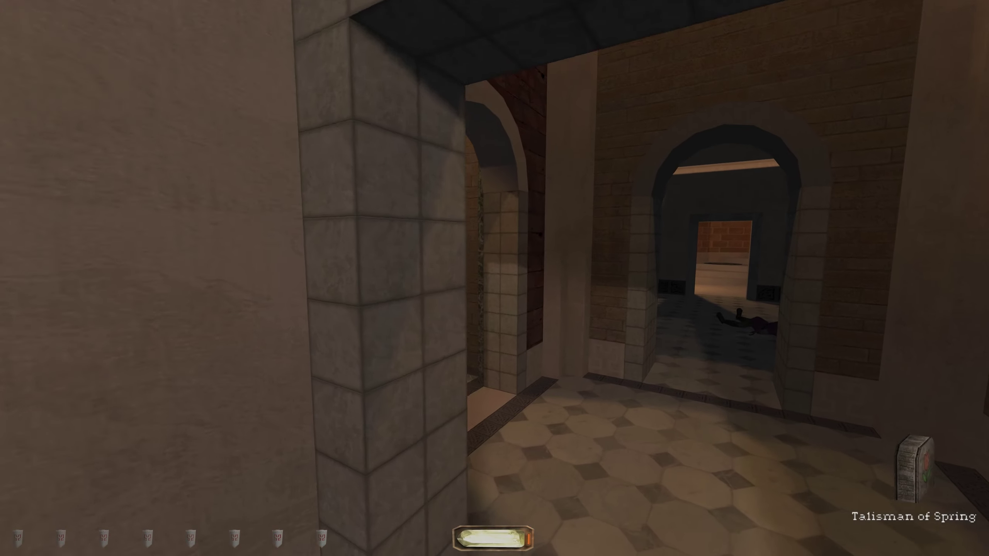
pyautogui.press('[')
pyautogui.press('w')
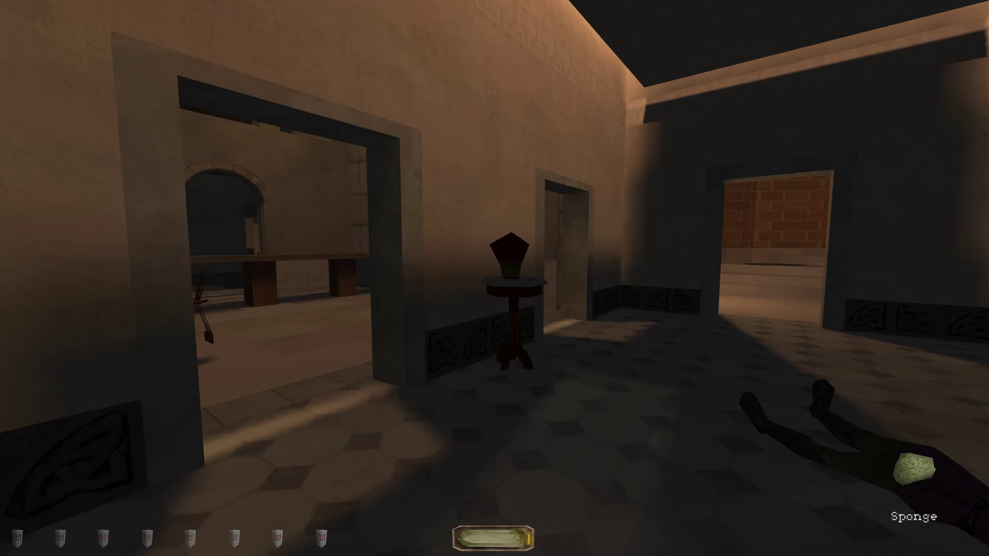
pyautogui.press(']')
pyautogui.press('w')
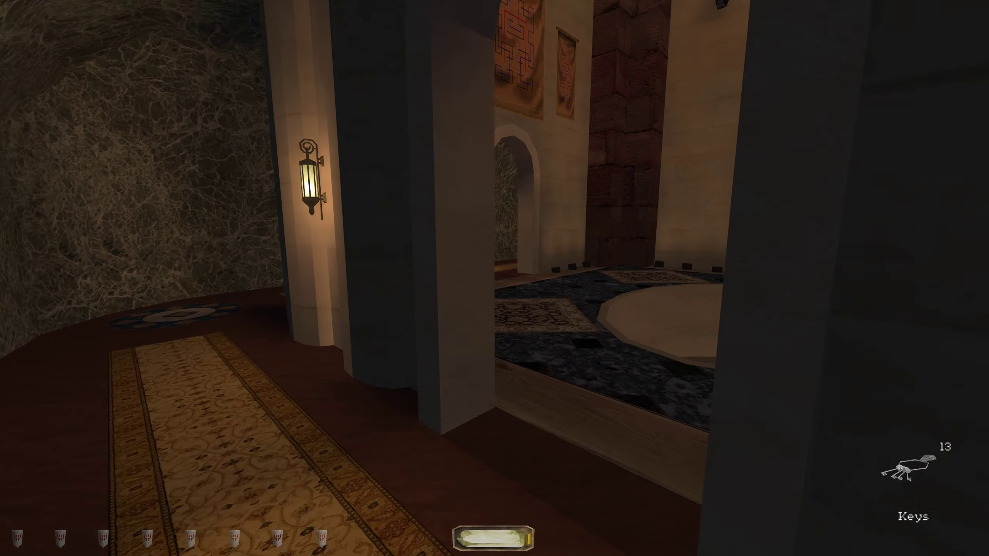
pyautogui.press(']')
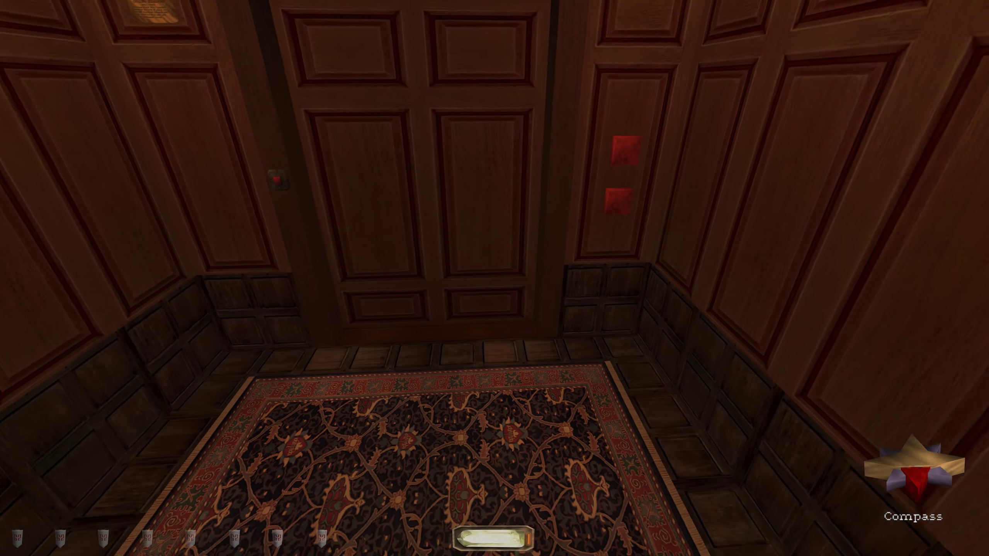
pyautogui.press('[')
pyautogui.press('[')
# Drop the Sponge into the tiled pool, pick up the Wet Sponge, and climb the spiral stairs
pyautogui.press('w')
pyautogui.press('Delete')
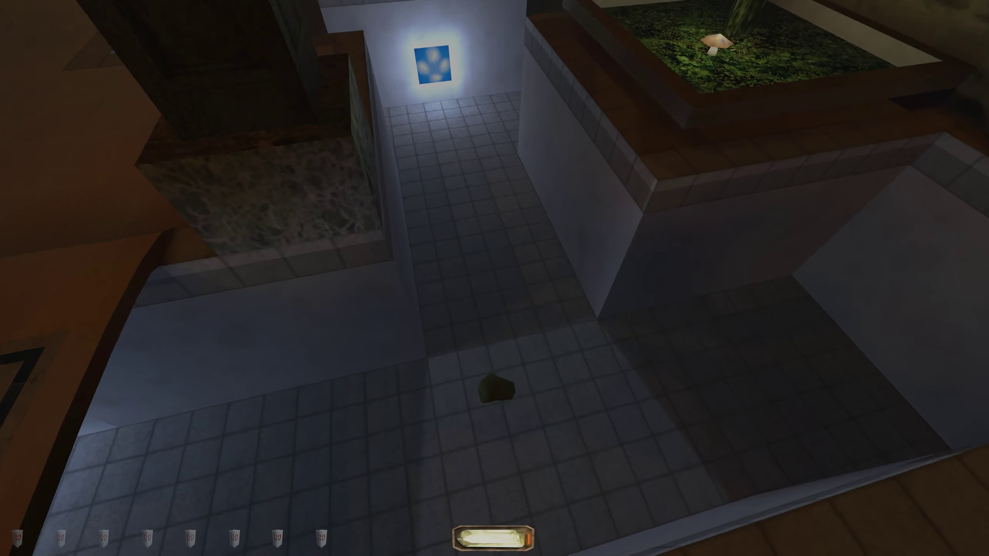
pyautogui.rightClick(495, 278)
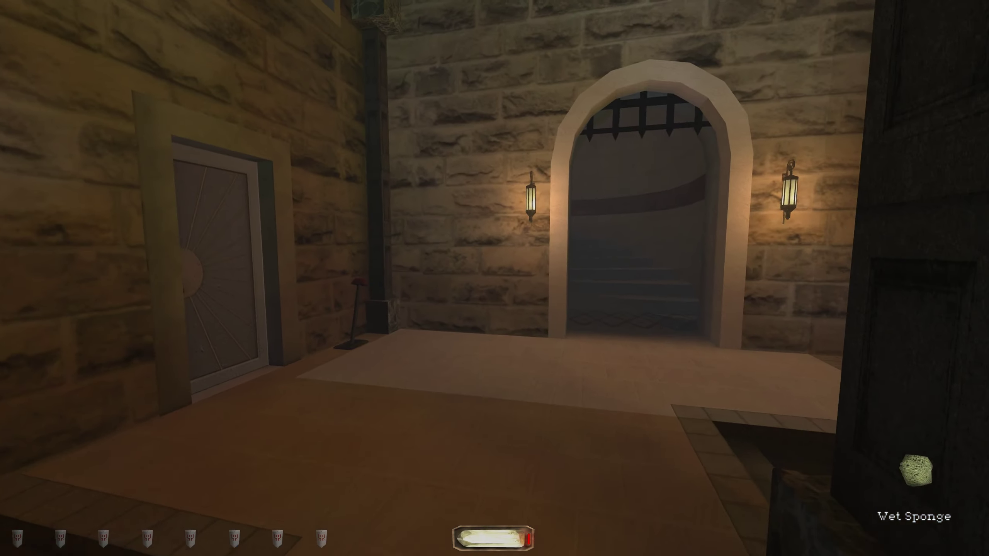
pyautogui.press('w')
pyautogui.press('w')
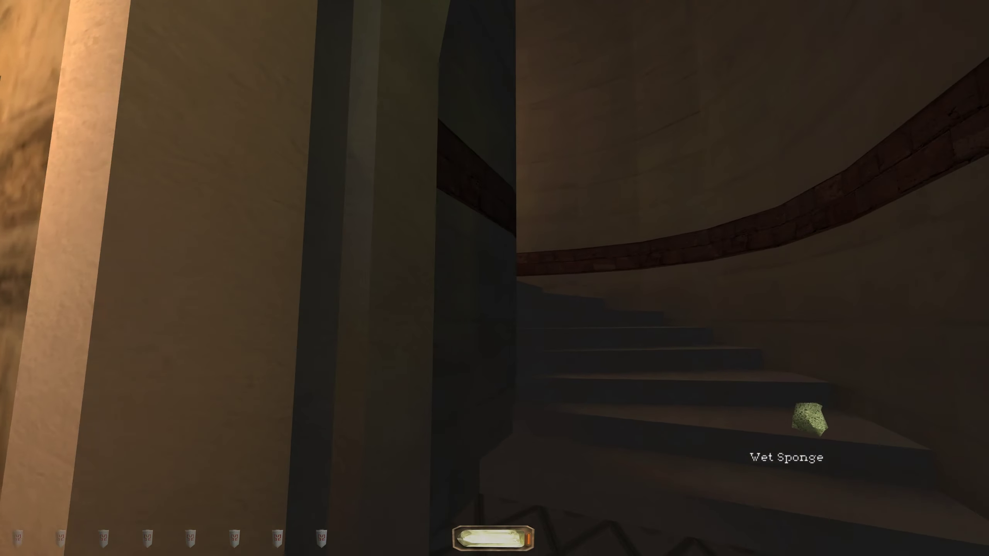
pyautogui.press('w')
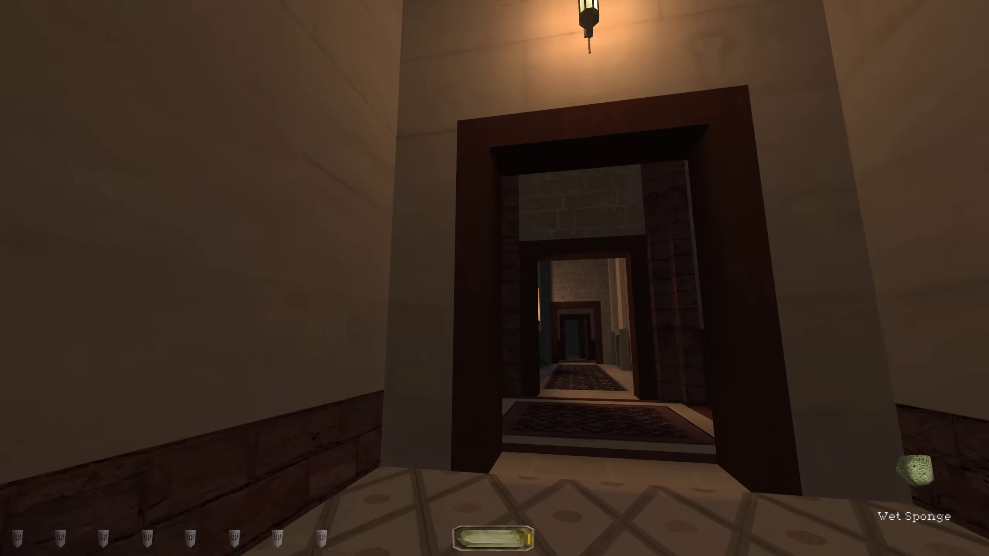
# Turn into the statue alcoves, look at the inscribed pedestal, and circle into the statue room
pyautogui.press(']')
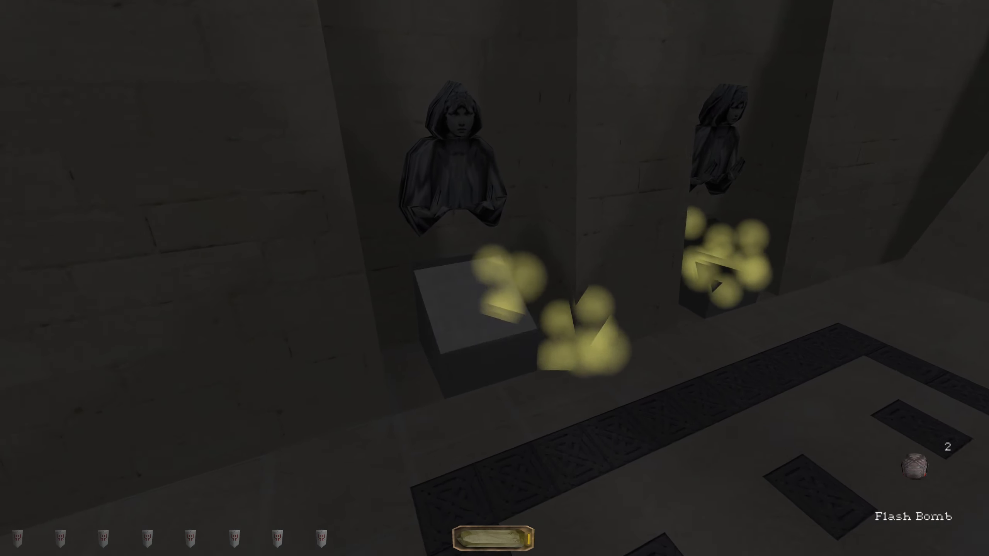
pyautogui.press(']')
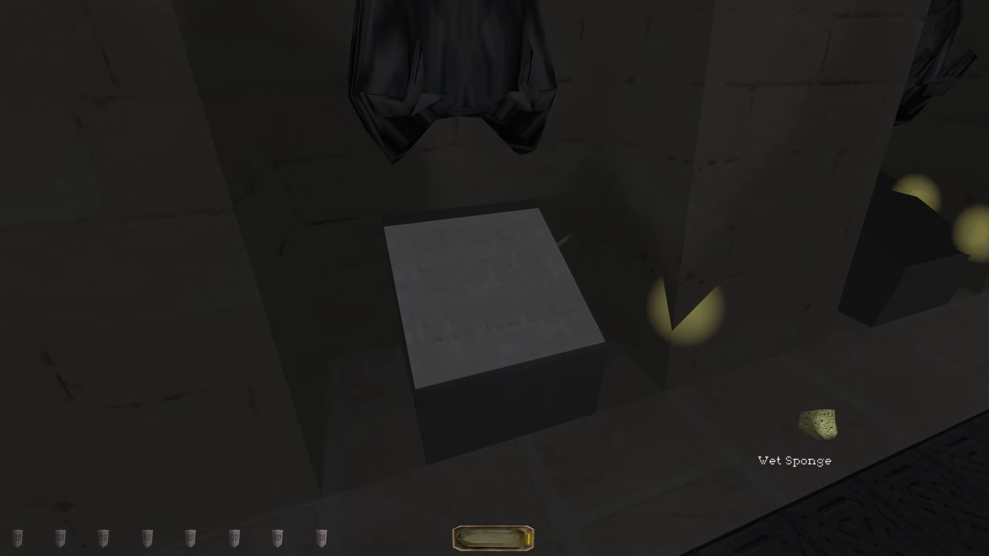
pyautogui.press('w')
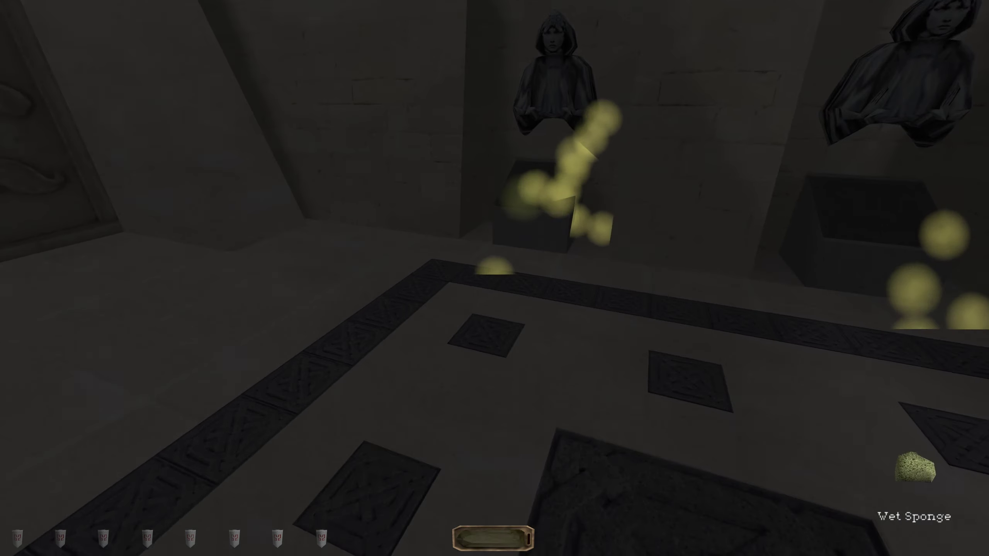